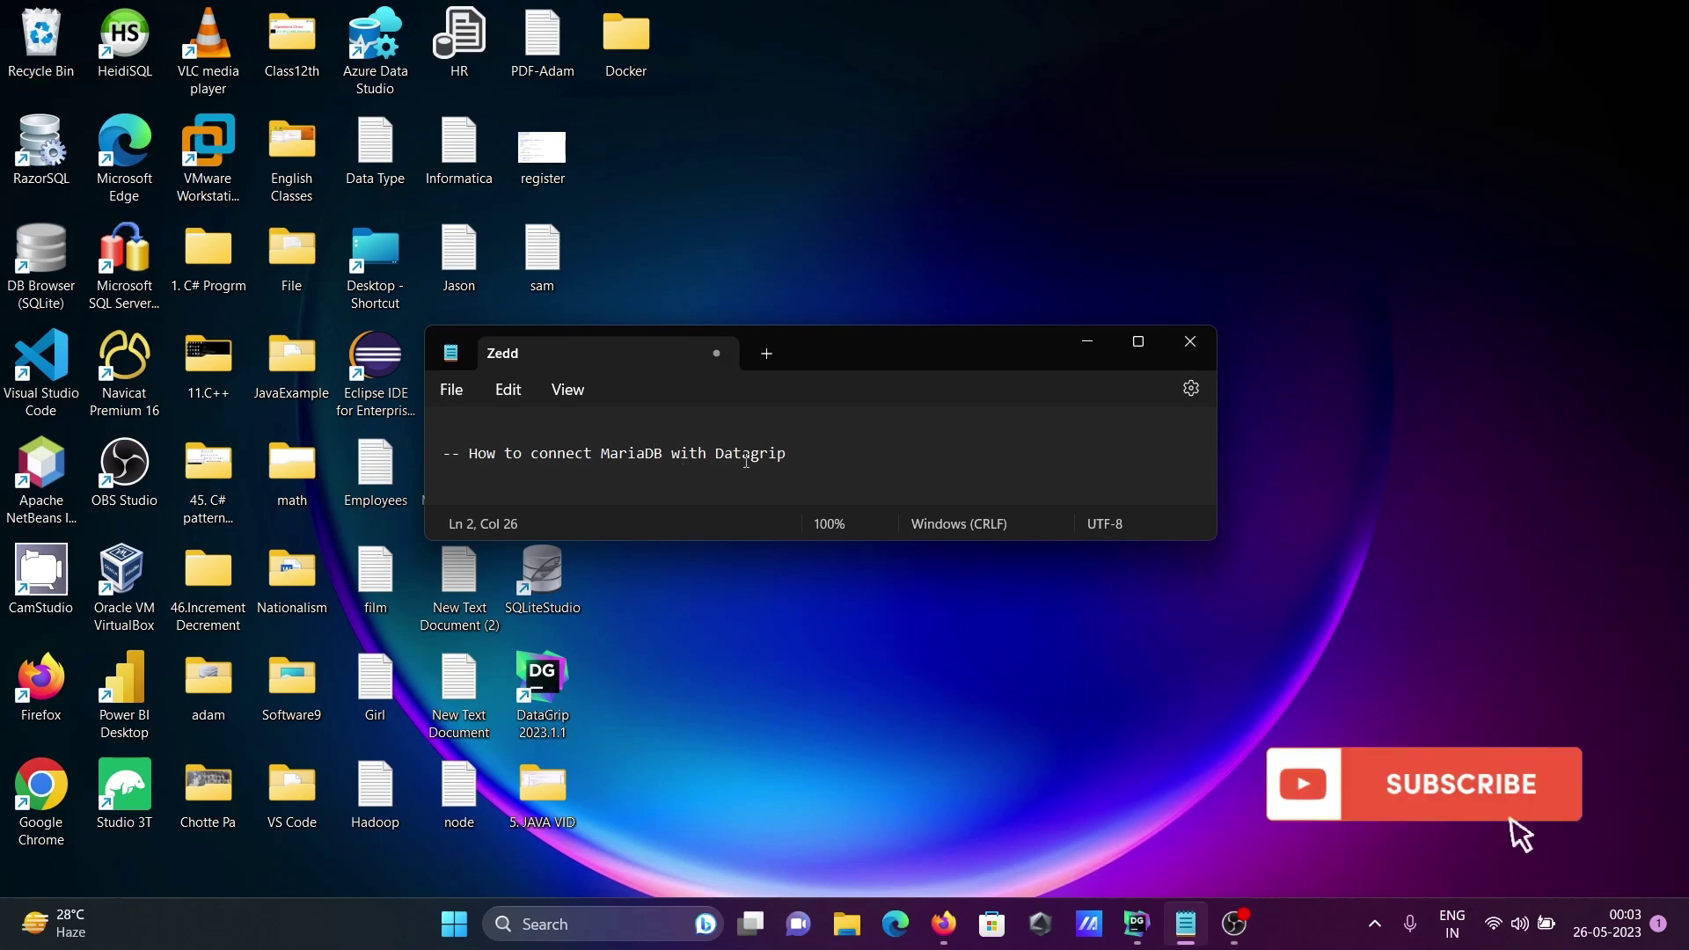
- Connect HeidiSQL's MariaDB_Conn session to confirm its four databases, then minimize HeidiSQL
click(1088, 346)
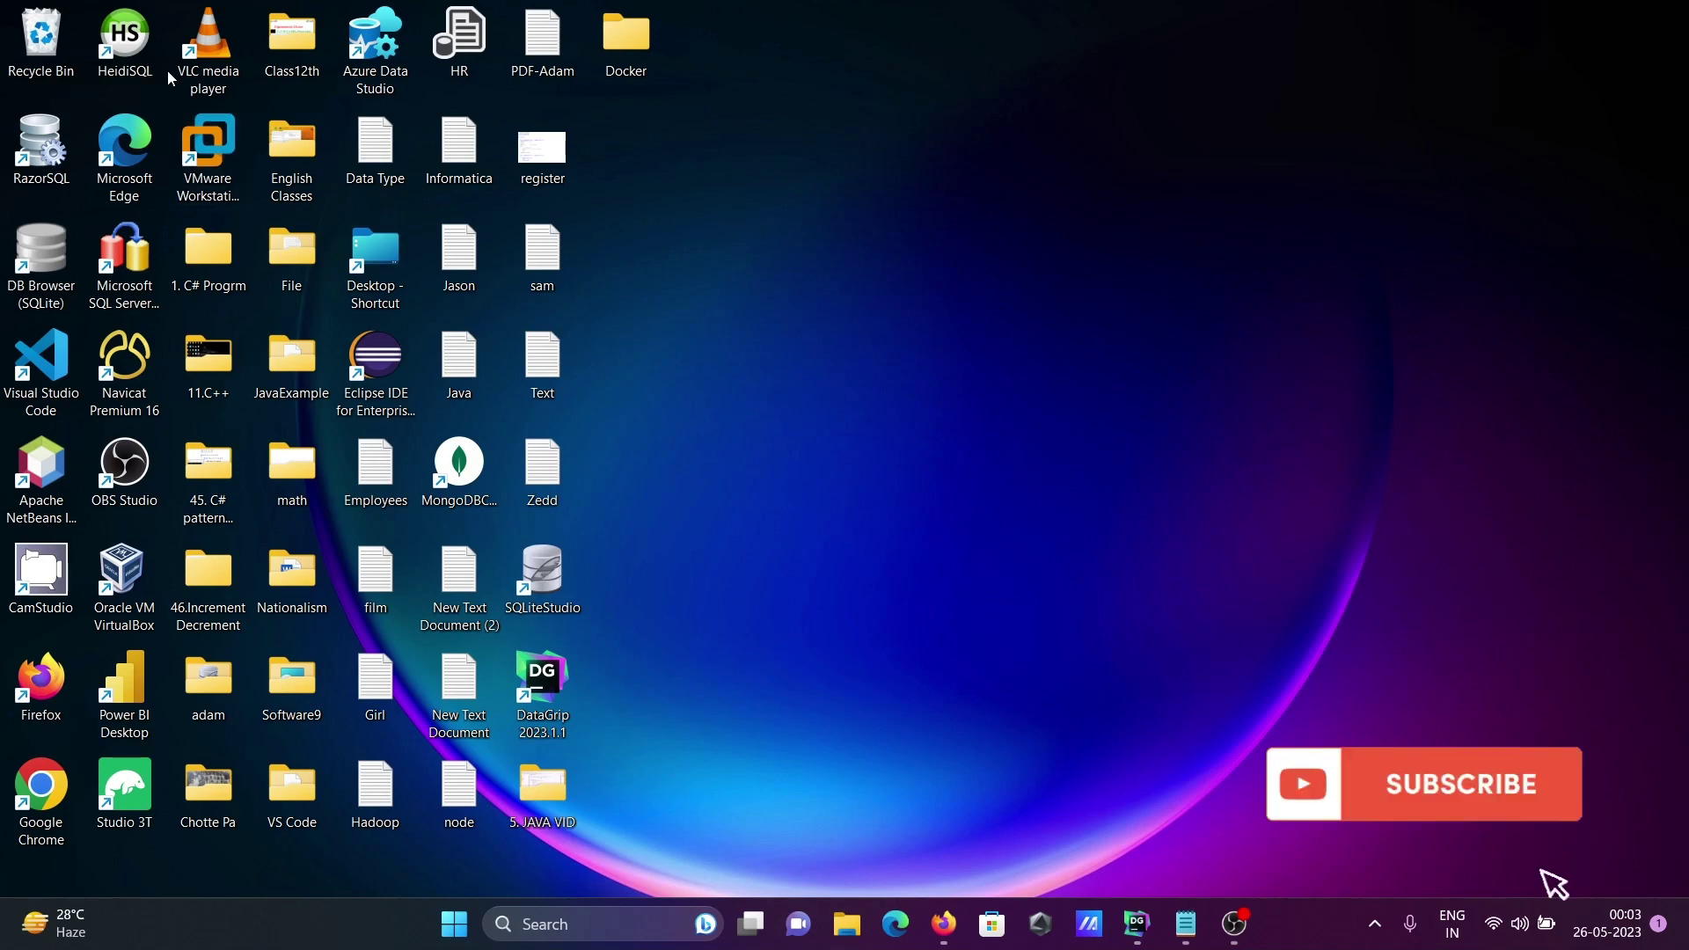
double_click(125, 46)
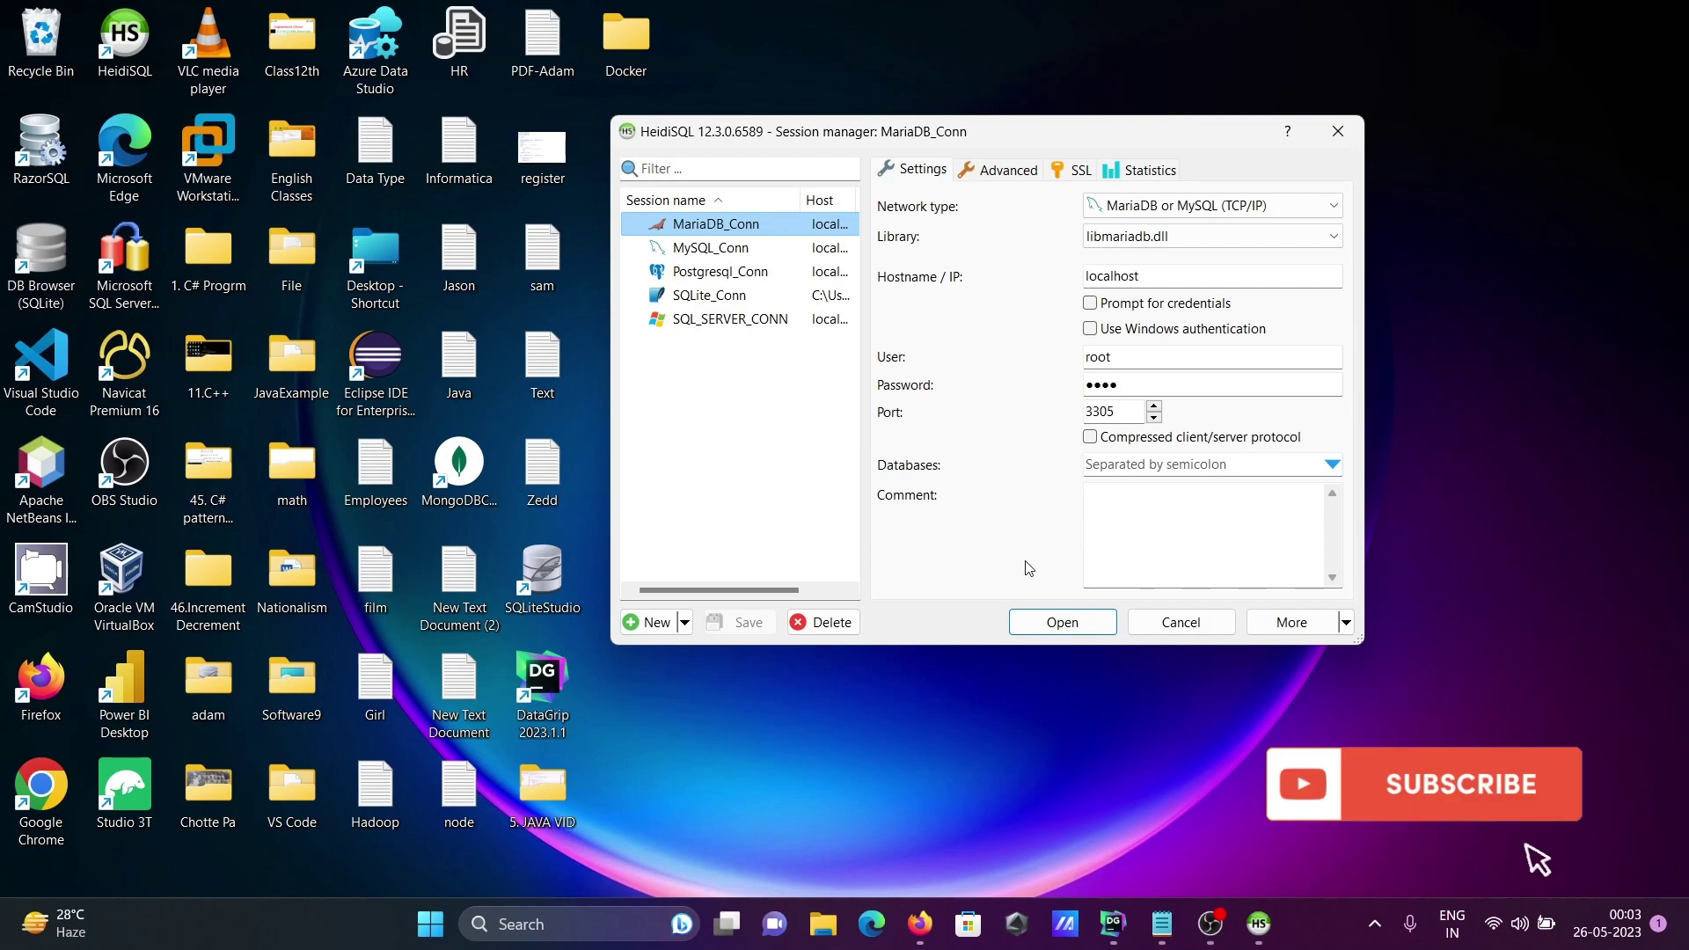
click(1063, 622)
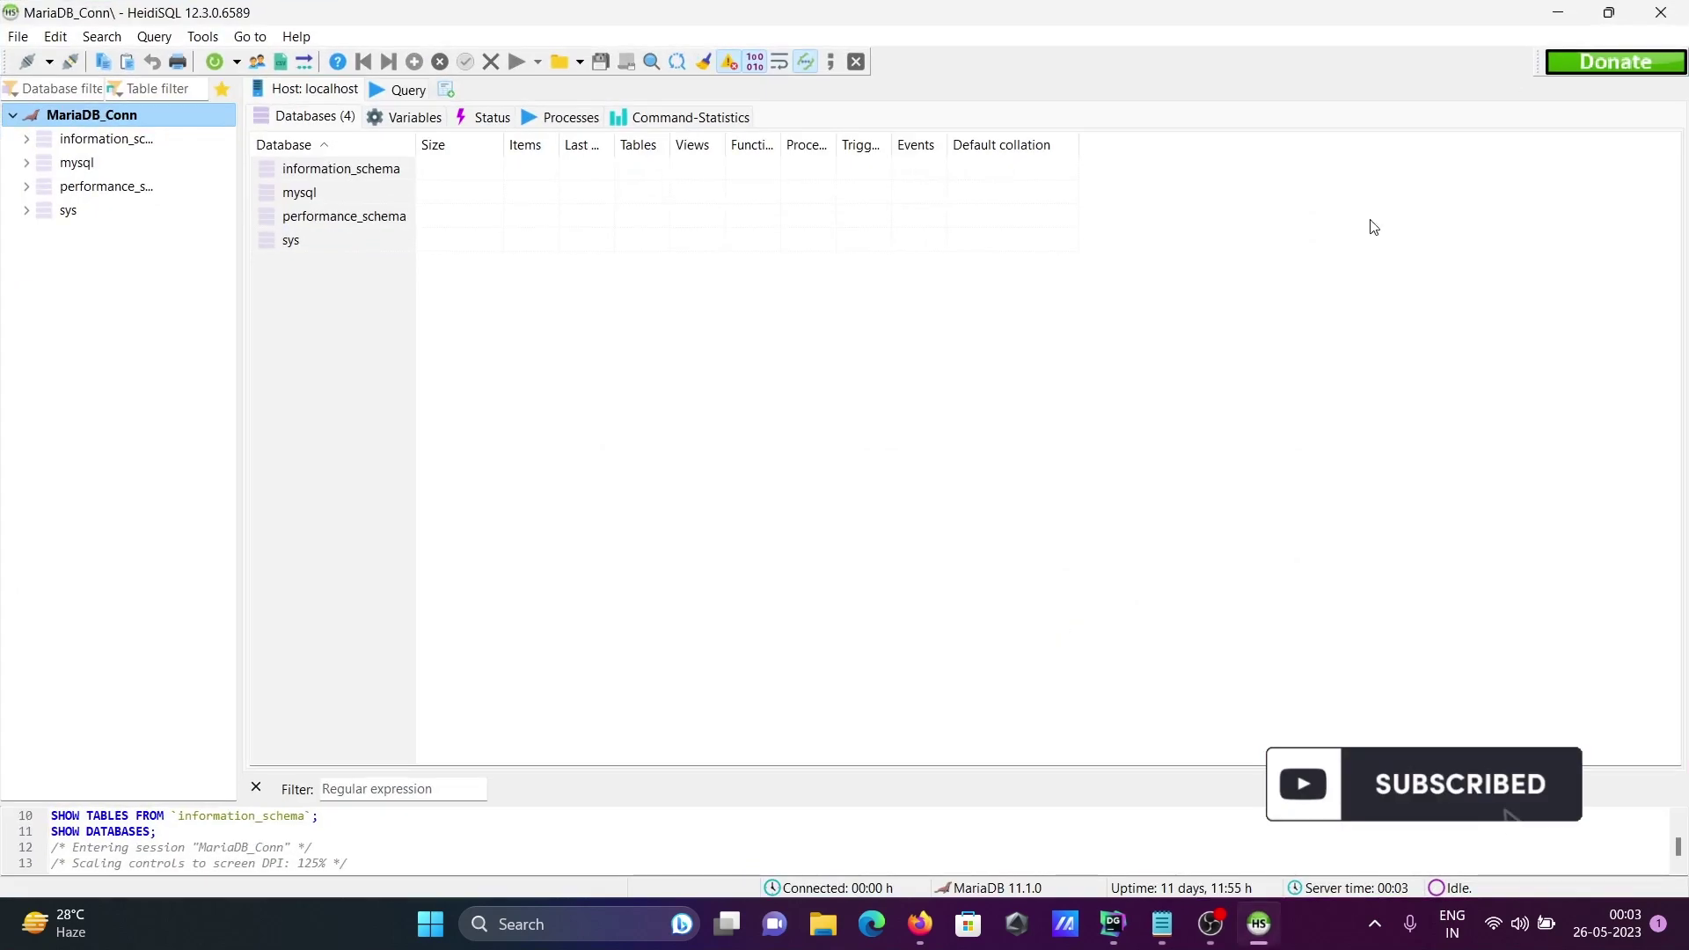
click(1558, 13)
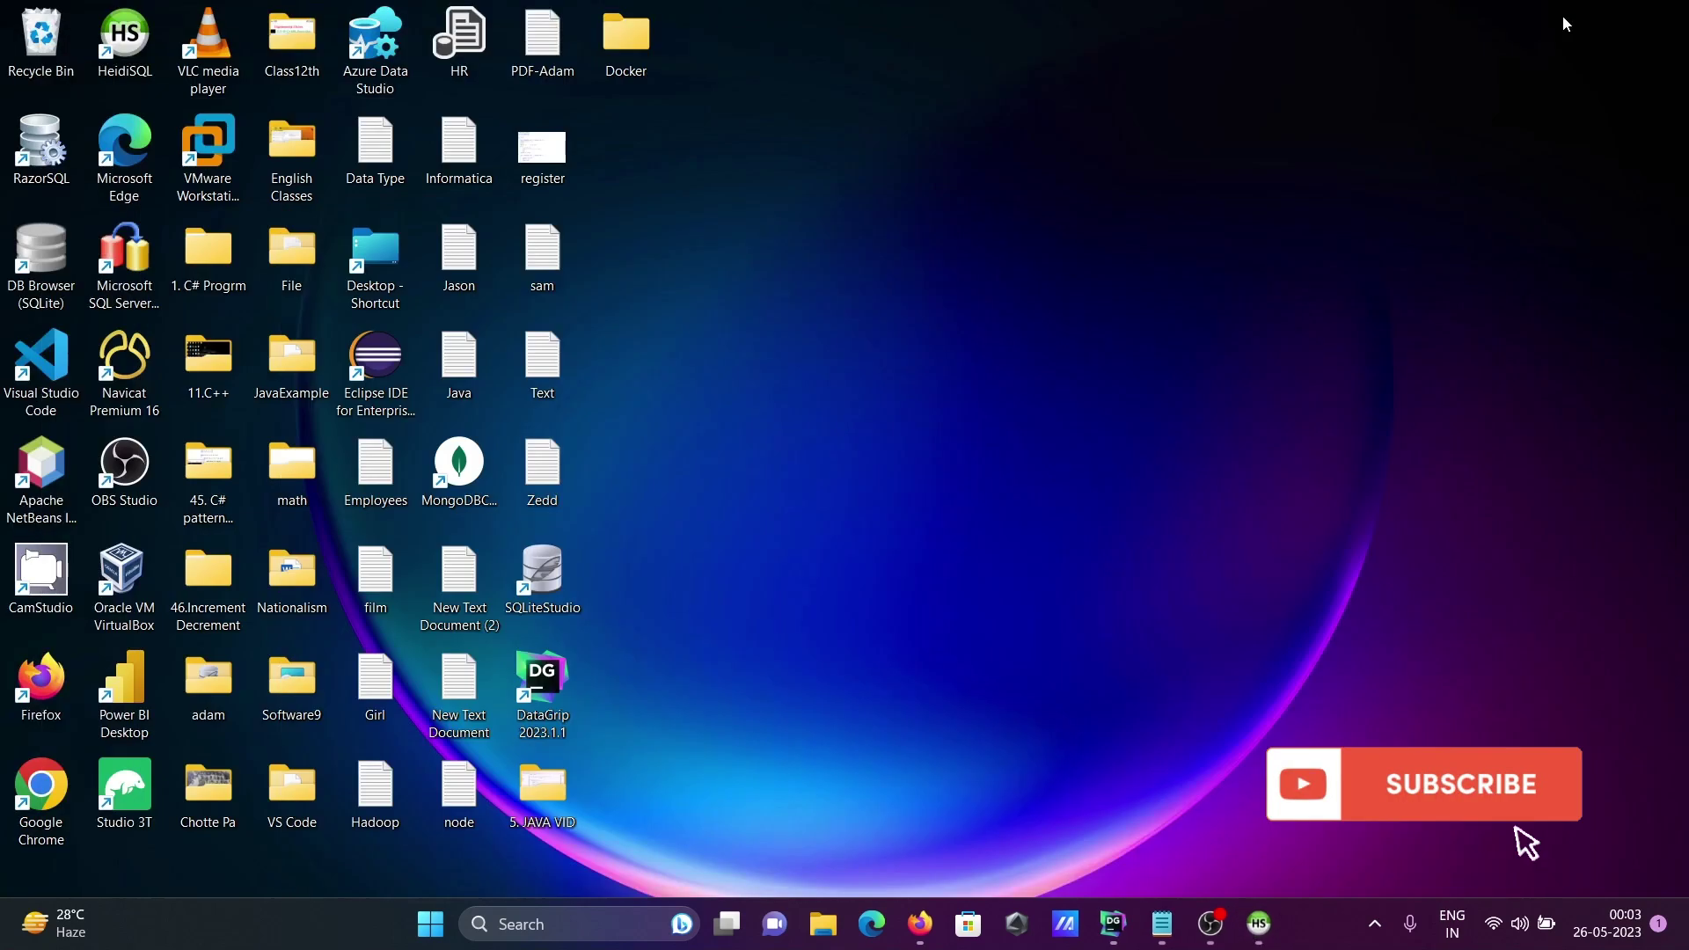
- Launch DataGrip and add a new MariaDB data source
click(543, 687)
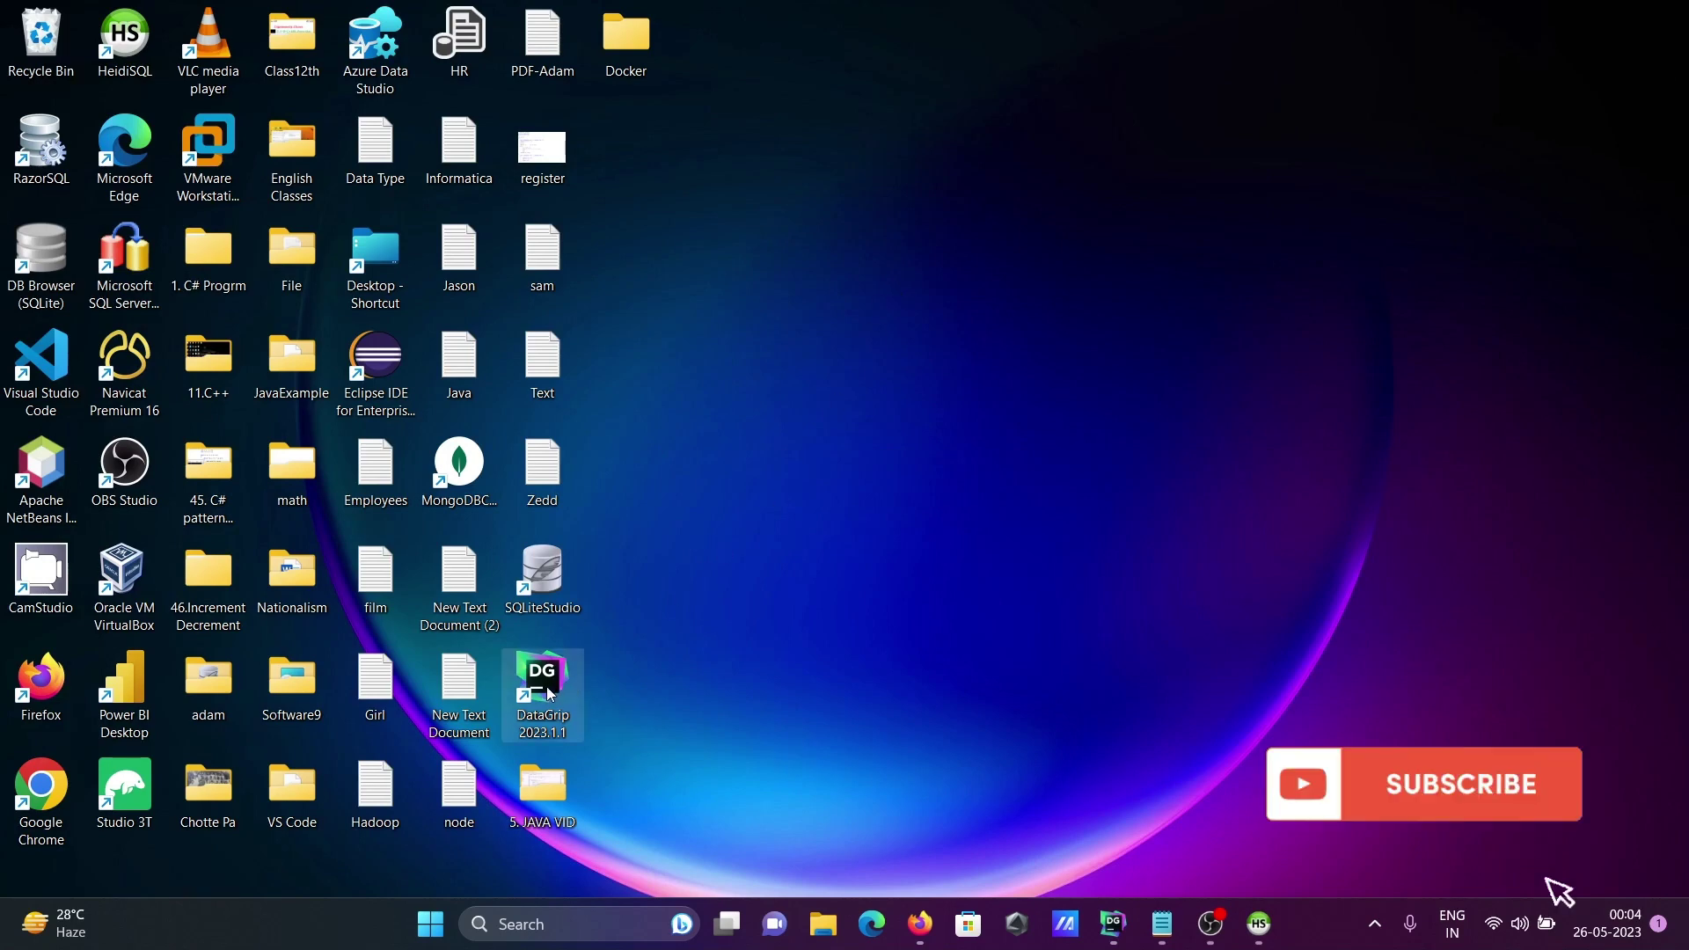
double_click(543, 686)
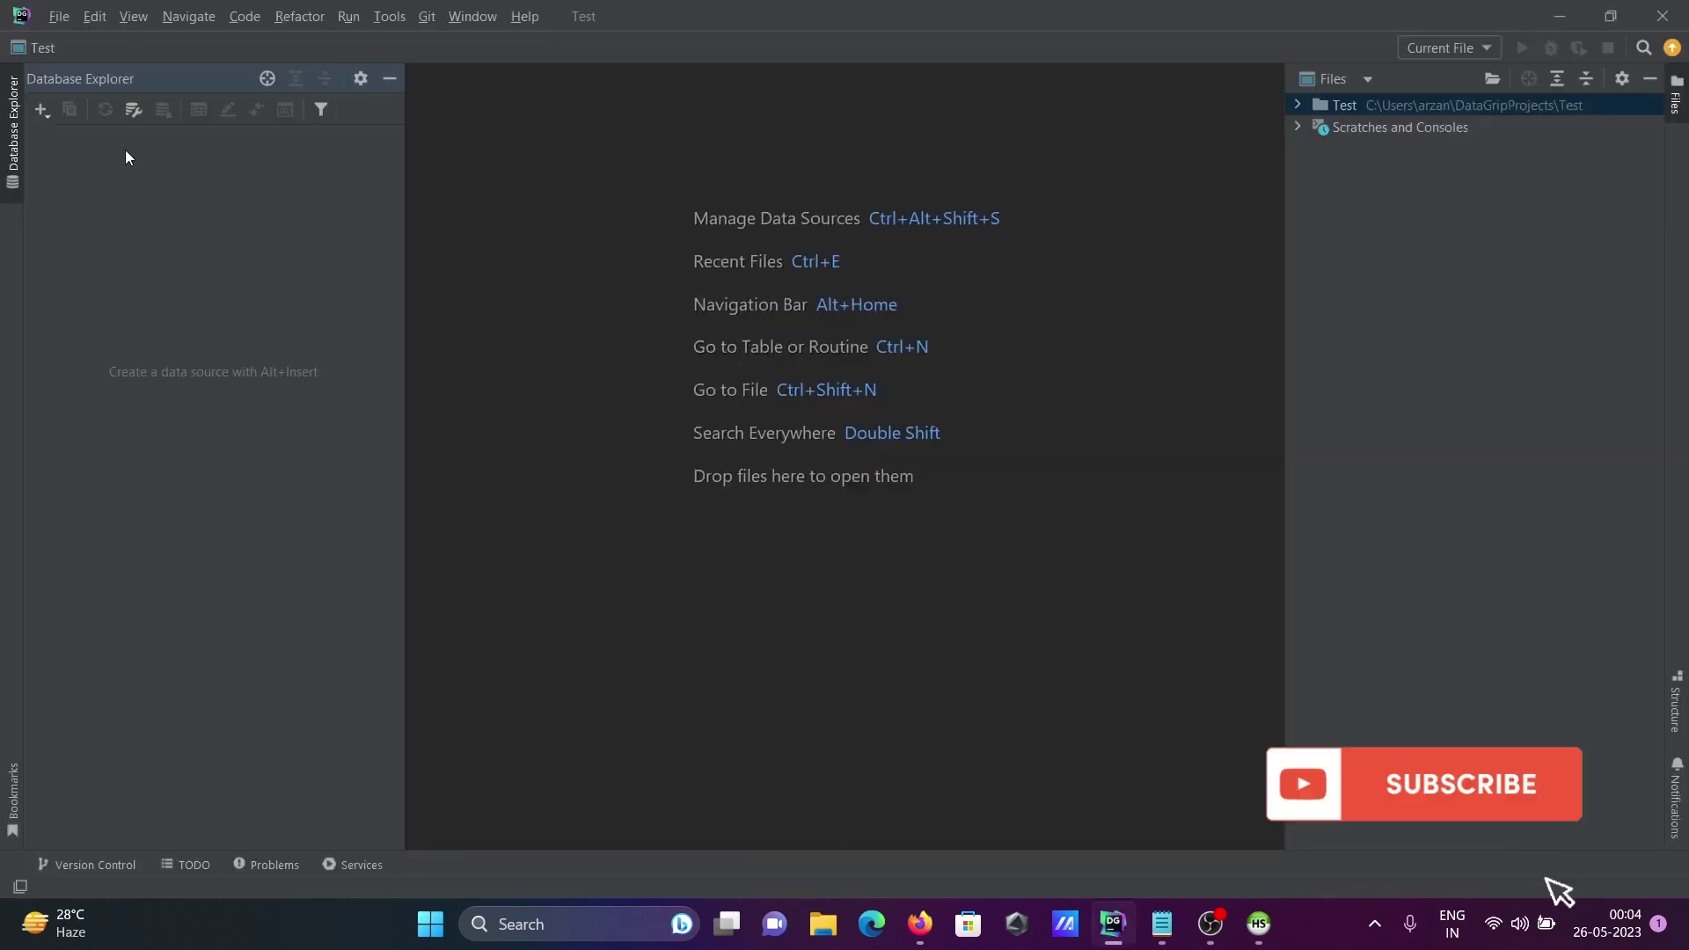
click(41, 108)
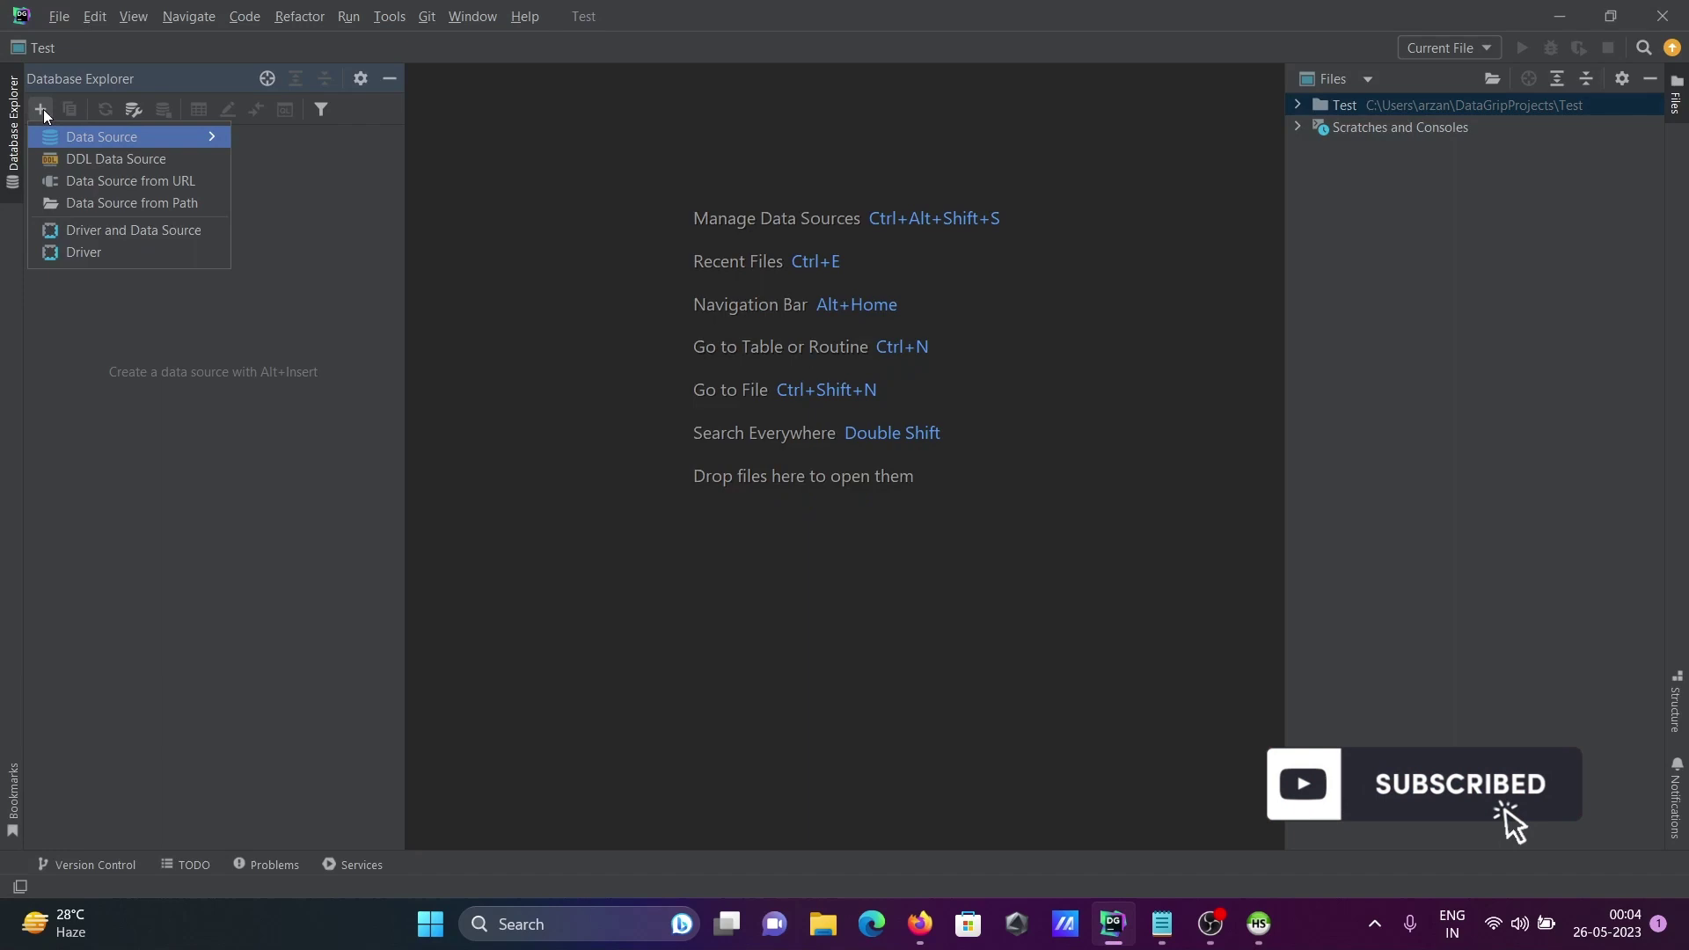
mouse_move(102, 137)
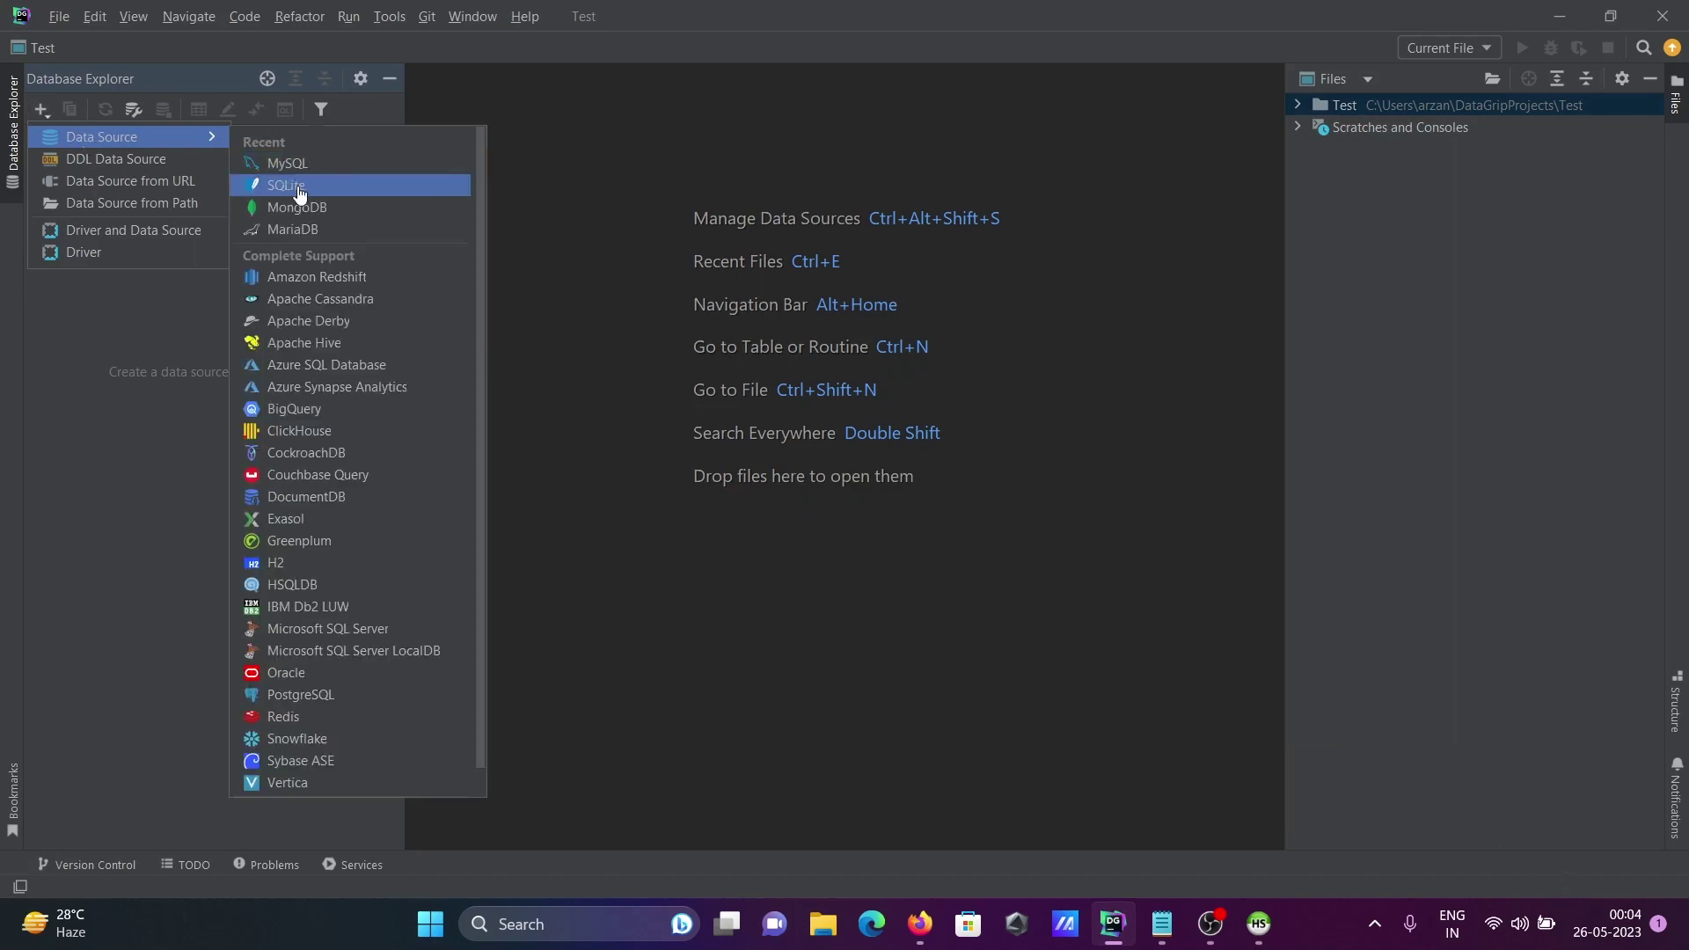
click(294, 228)
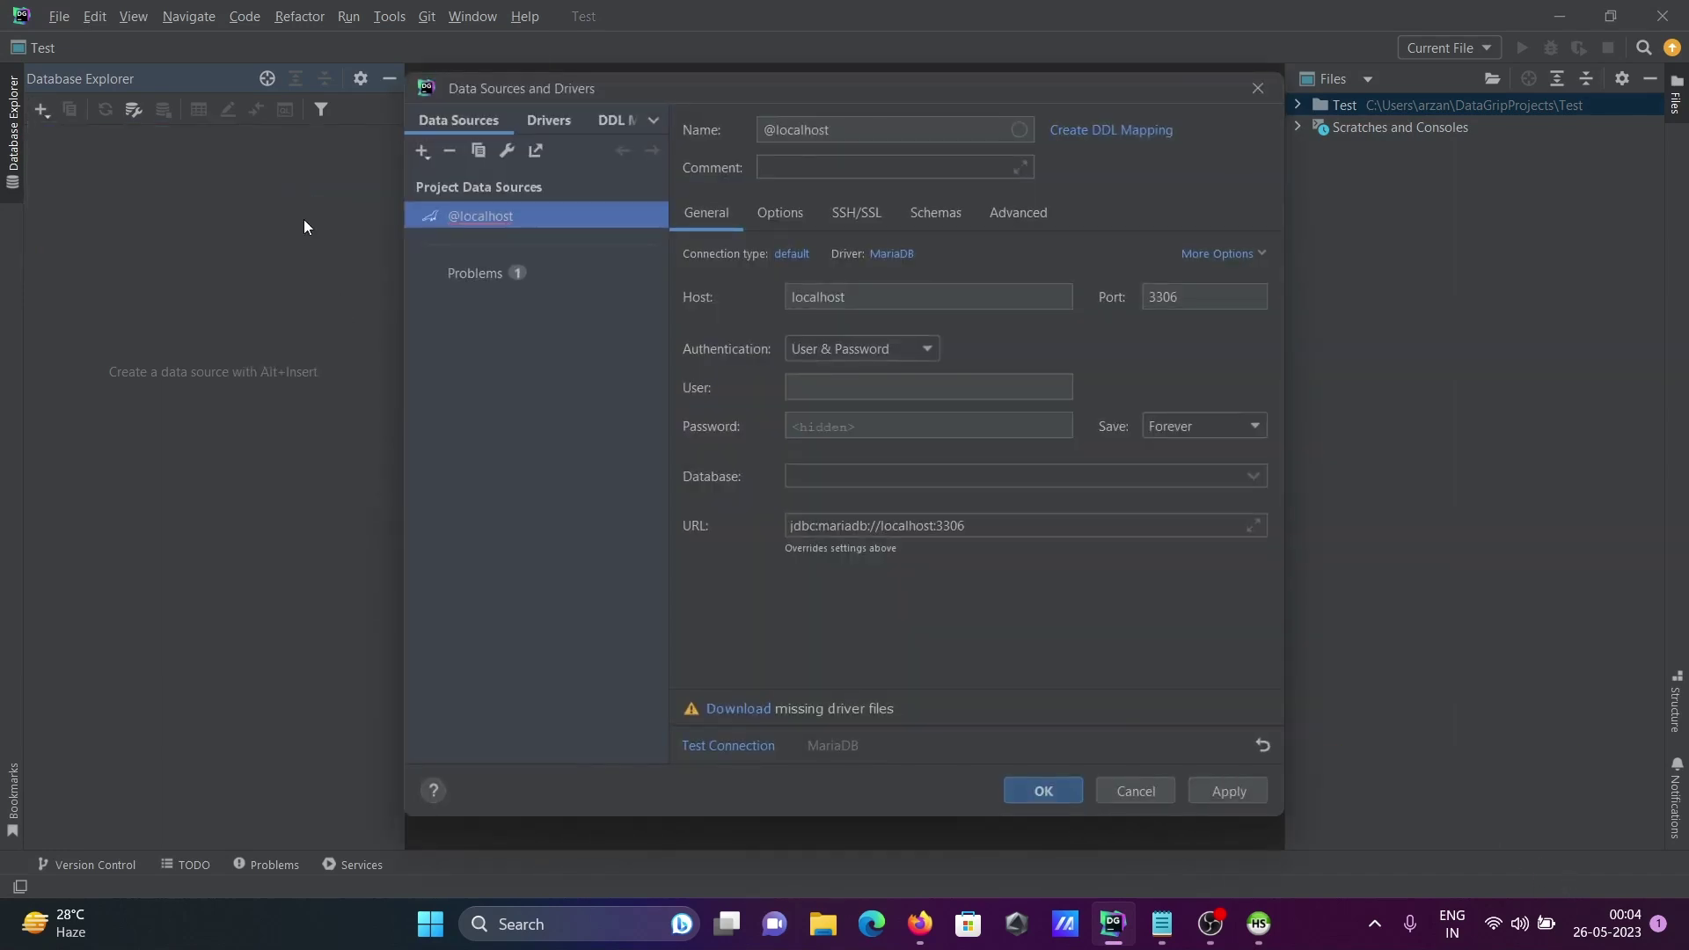
- Rename the data source Mariadb_Conn, change its port to 3305, and enter user root
double_click(818, 129)
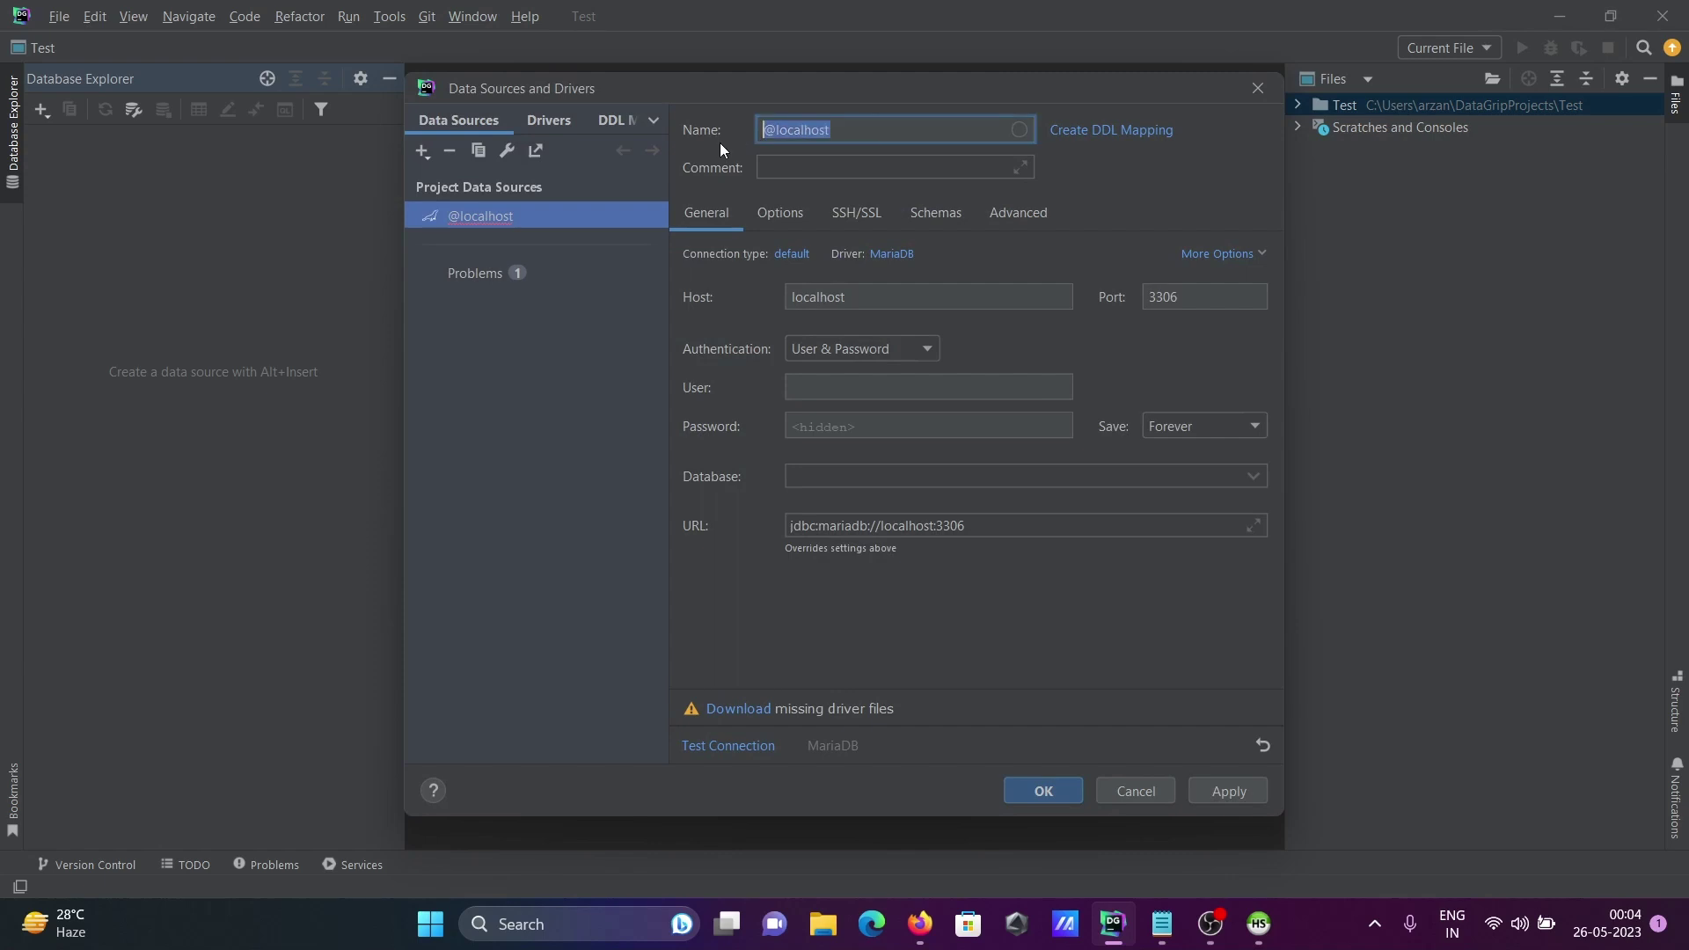
text(Mariadb)
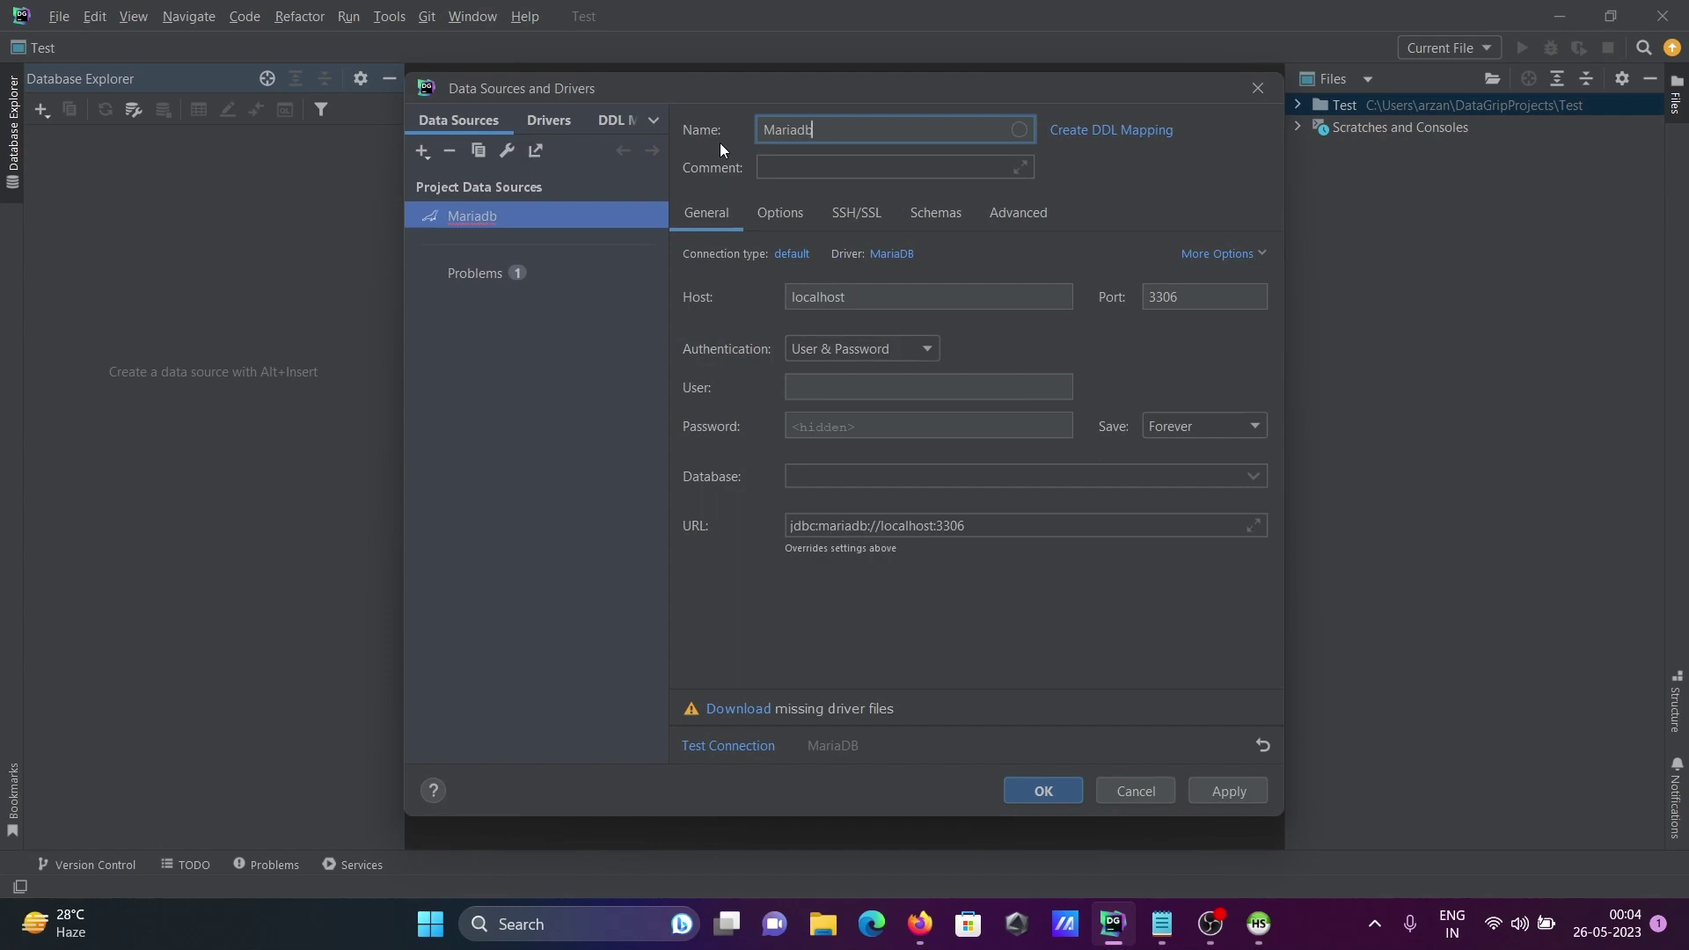
text(_Conn)
click(1198, 296)
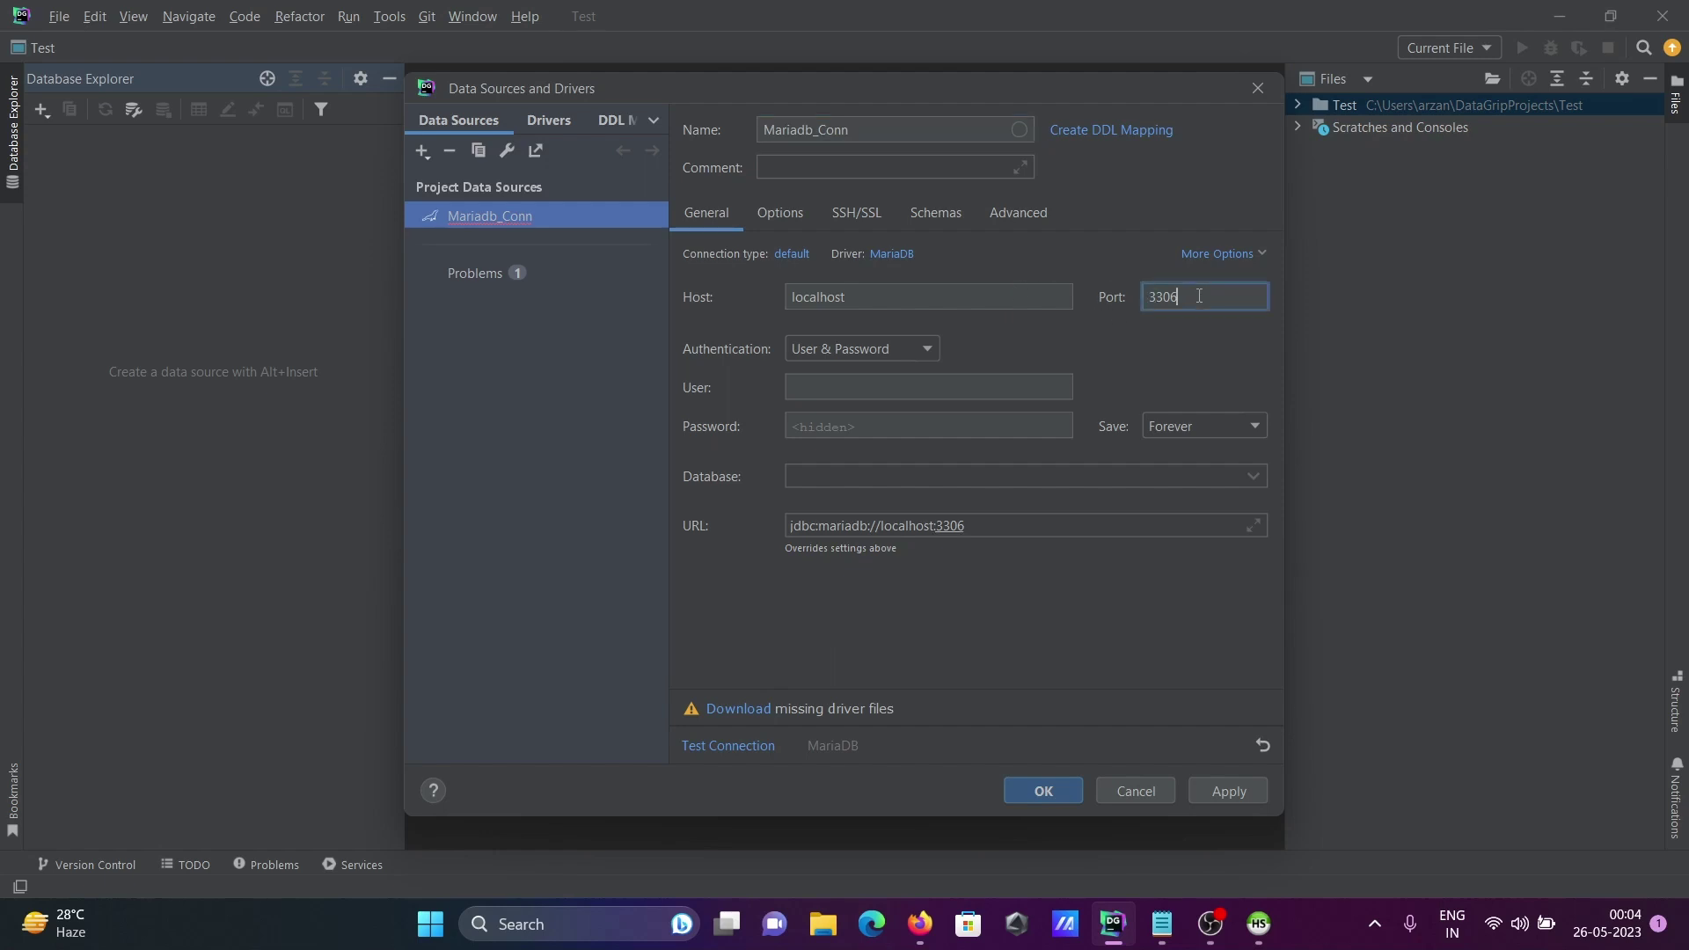
key(BackSpace)
text(5)
click(814, 385)
text(oot)
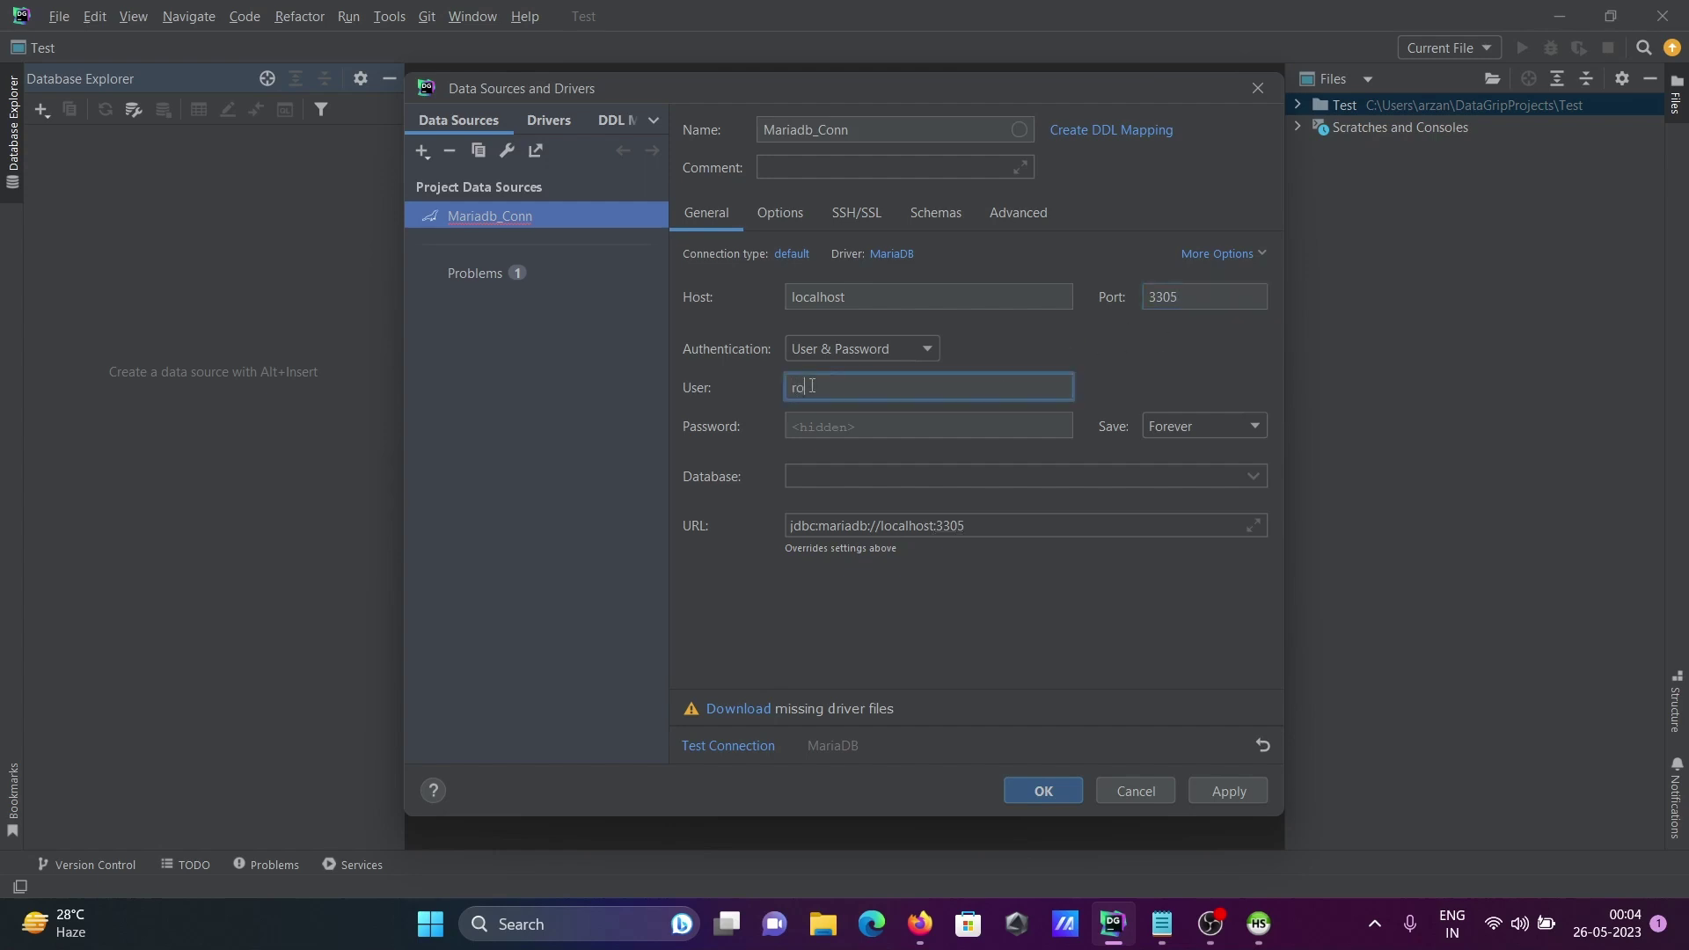
key(Tab)
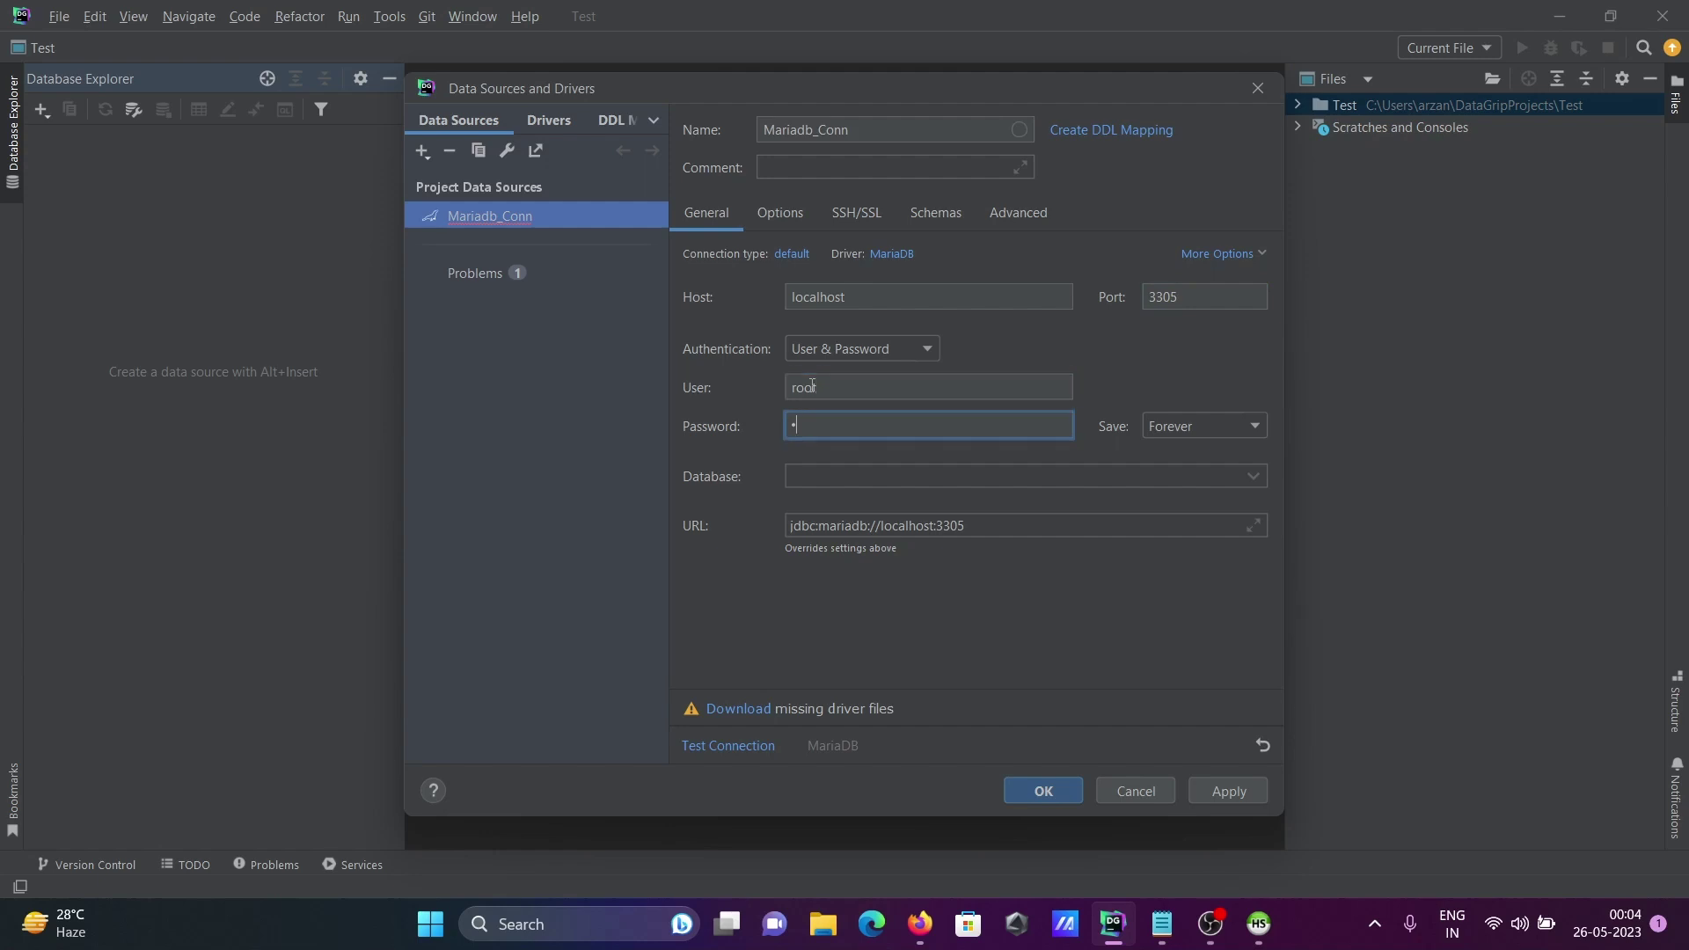
text(oot)
- Download the MariaDB driver, then re-enter the password until the connection test succeeds
click(744, 710)
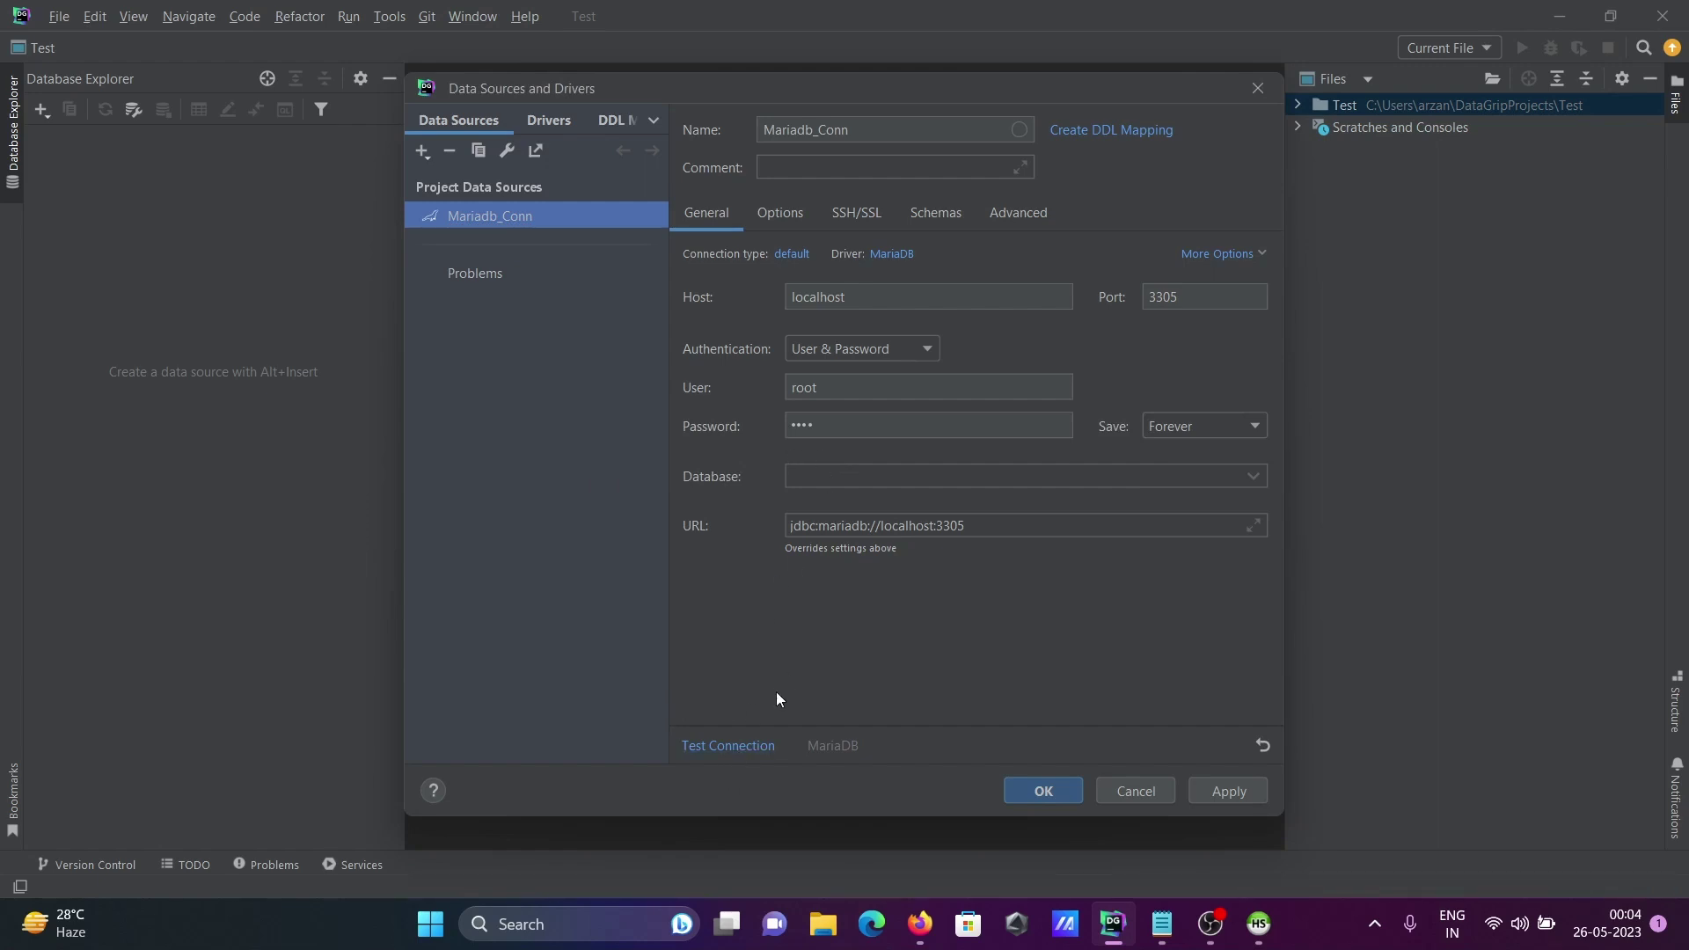
click(726, 749)
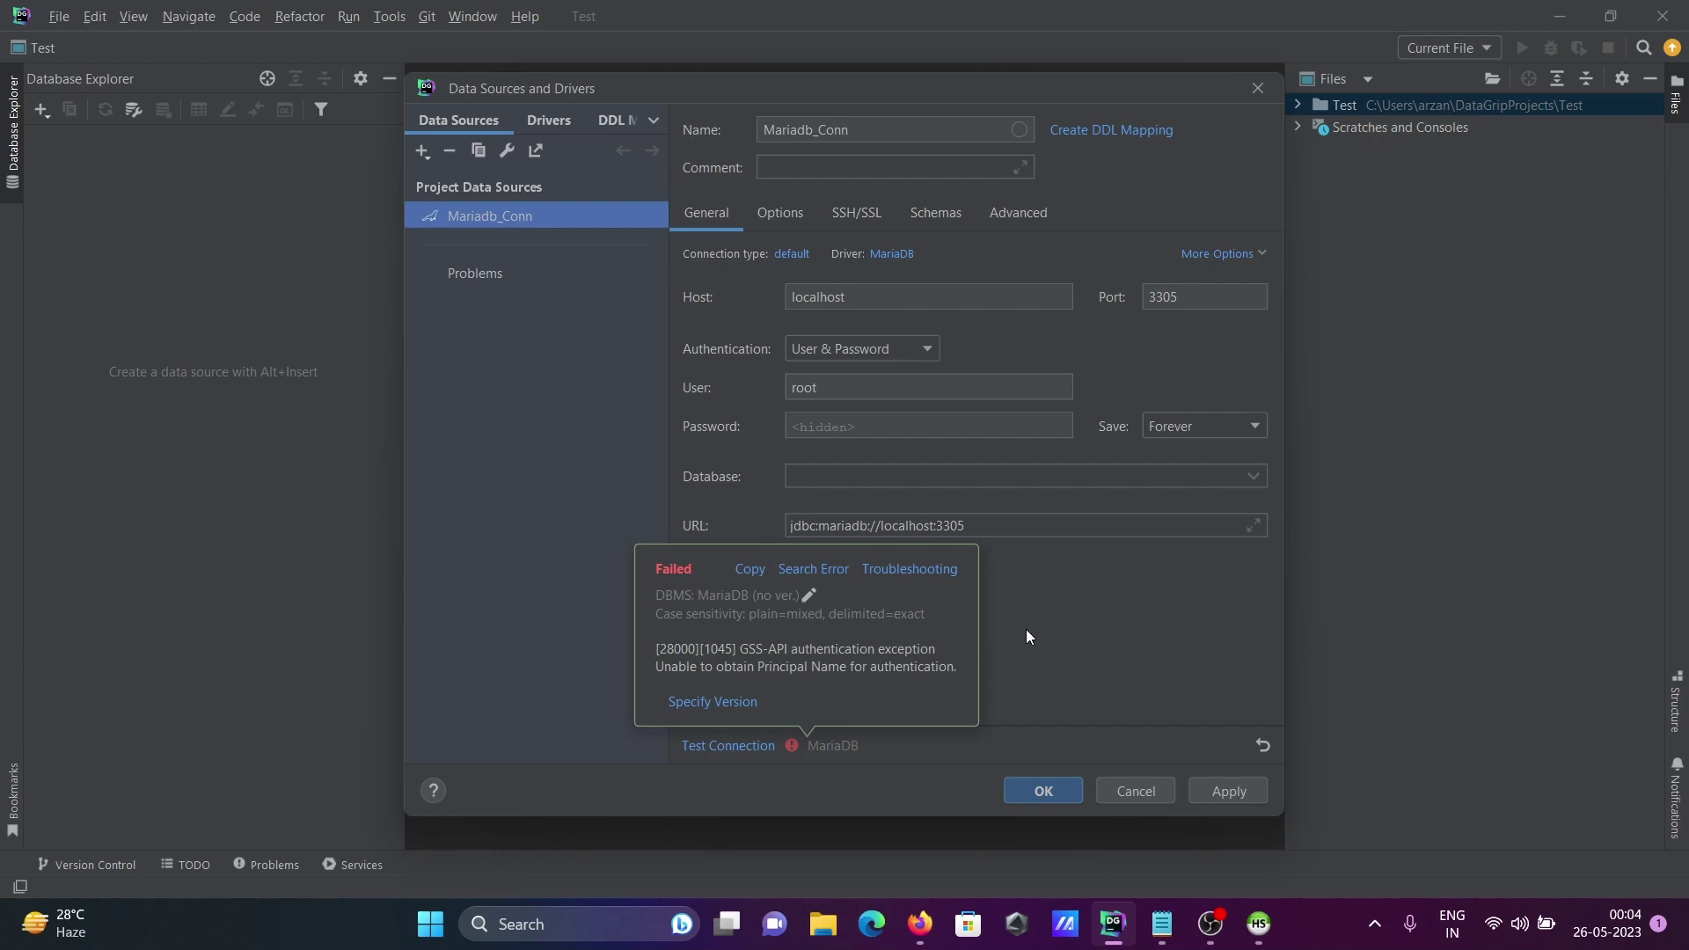
click(1060, 603)
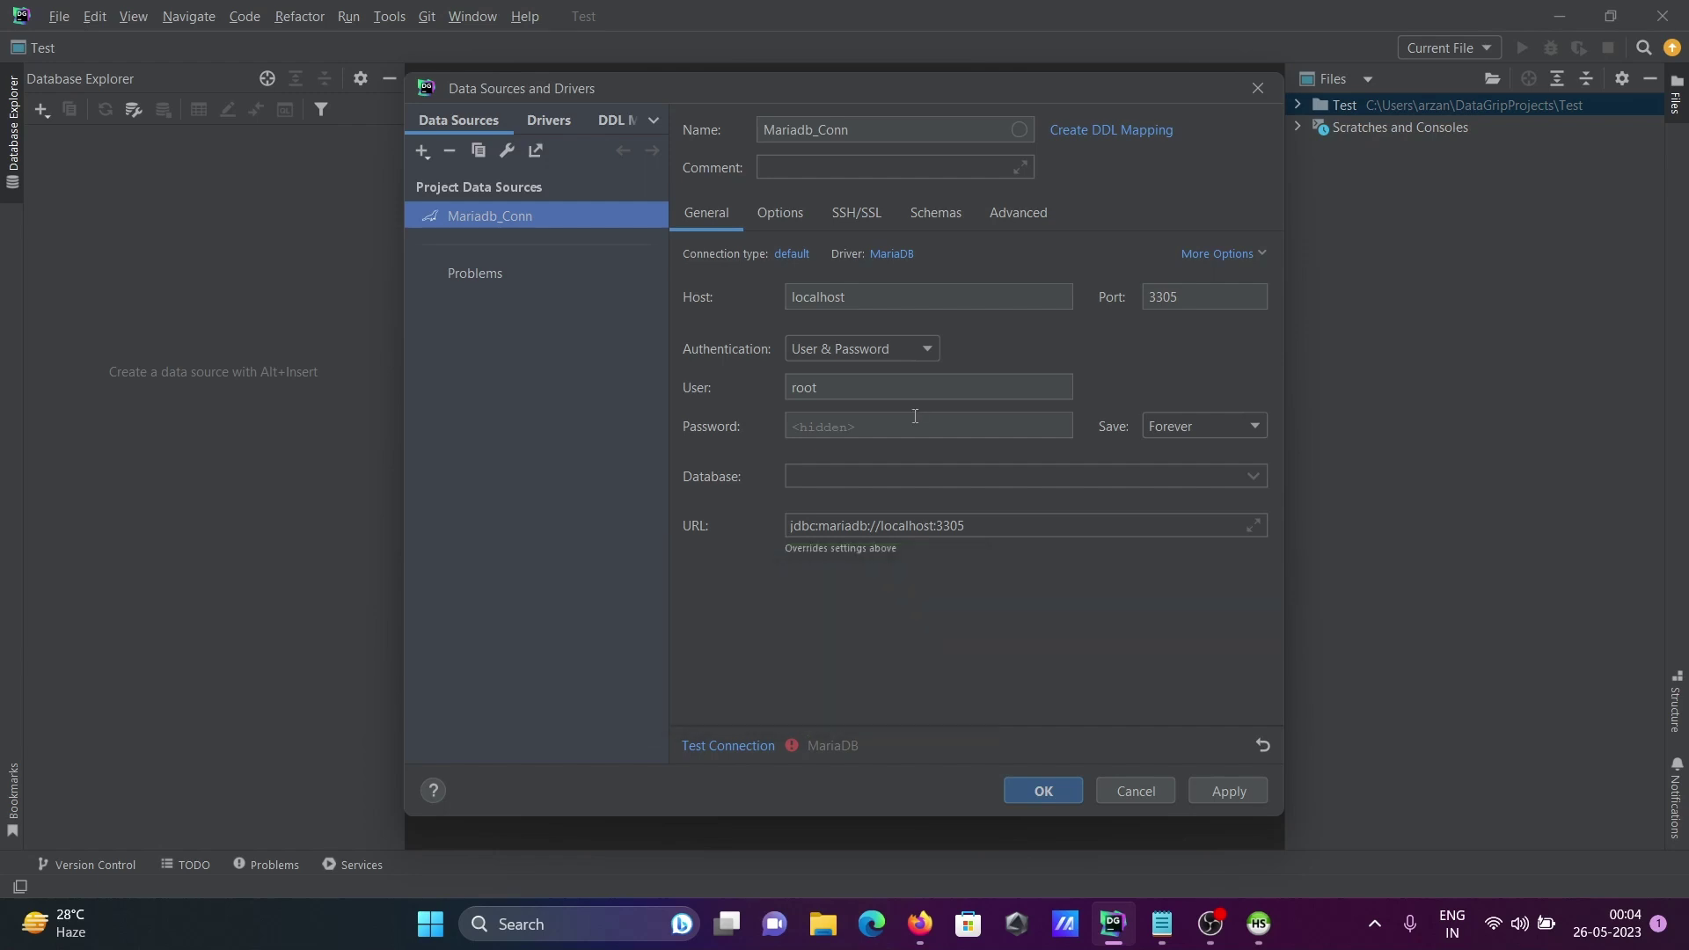
click(816, 425)
text(root)
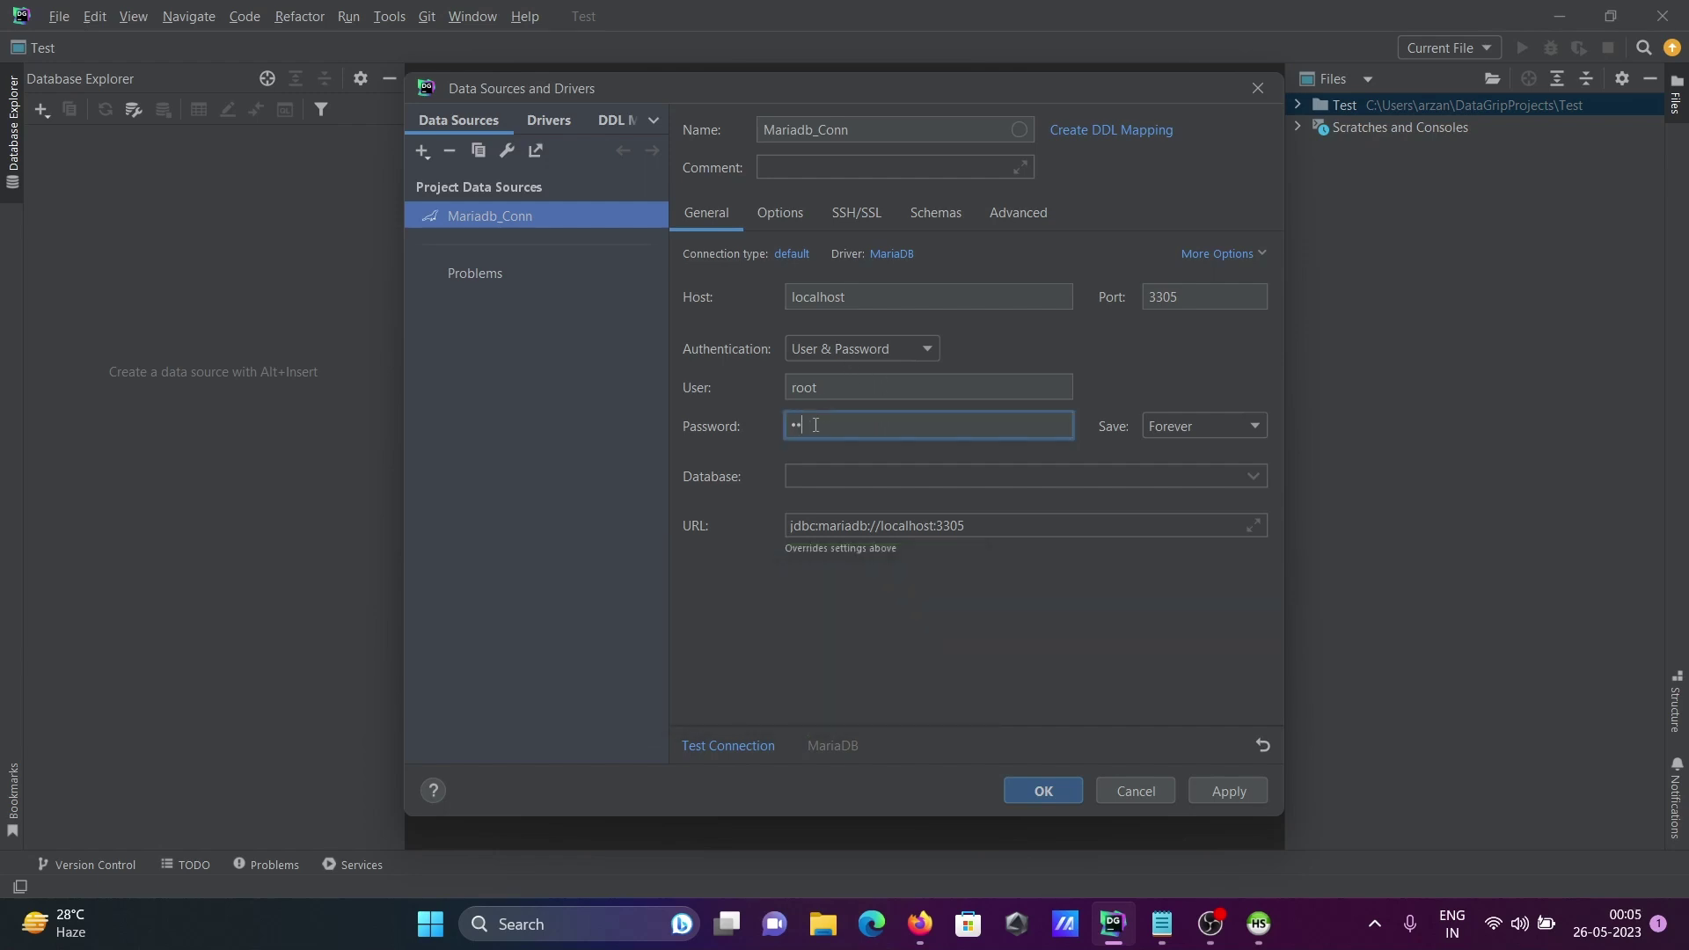
click(709, 753)
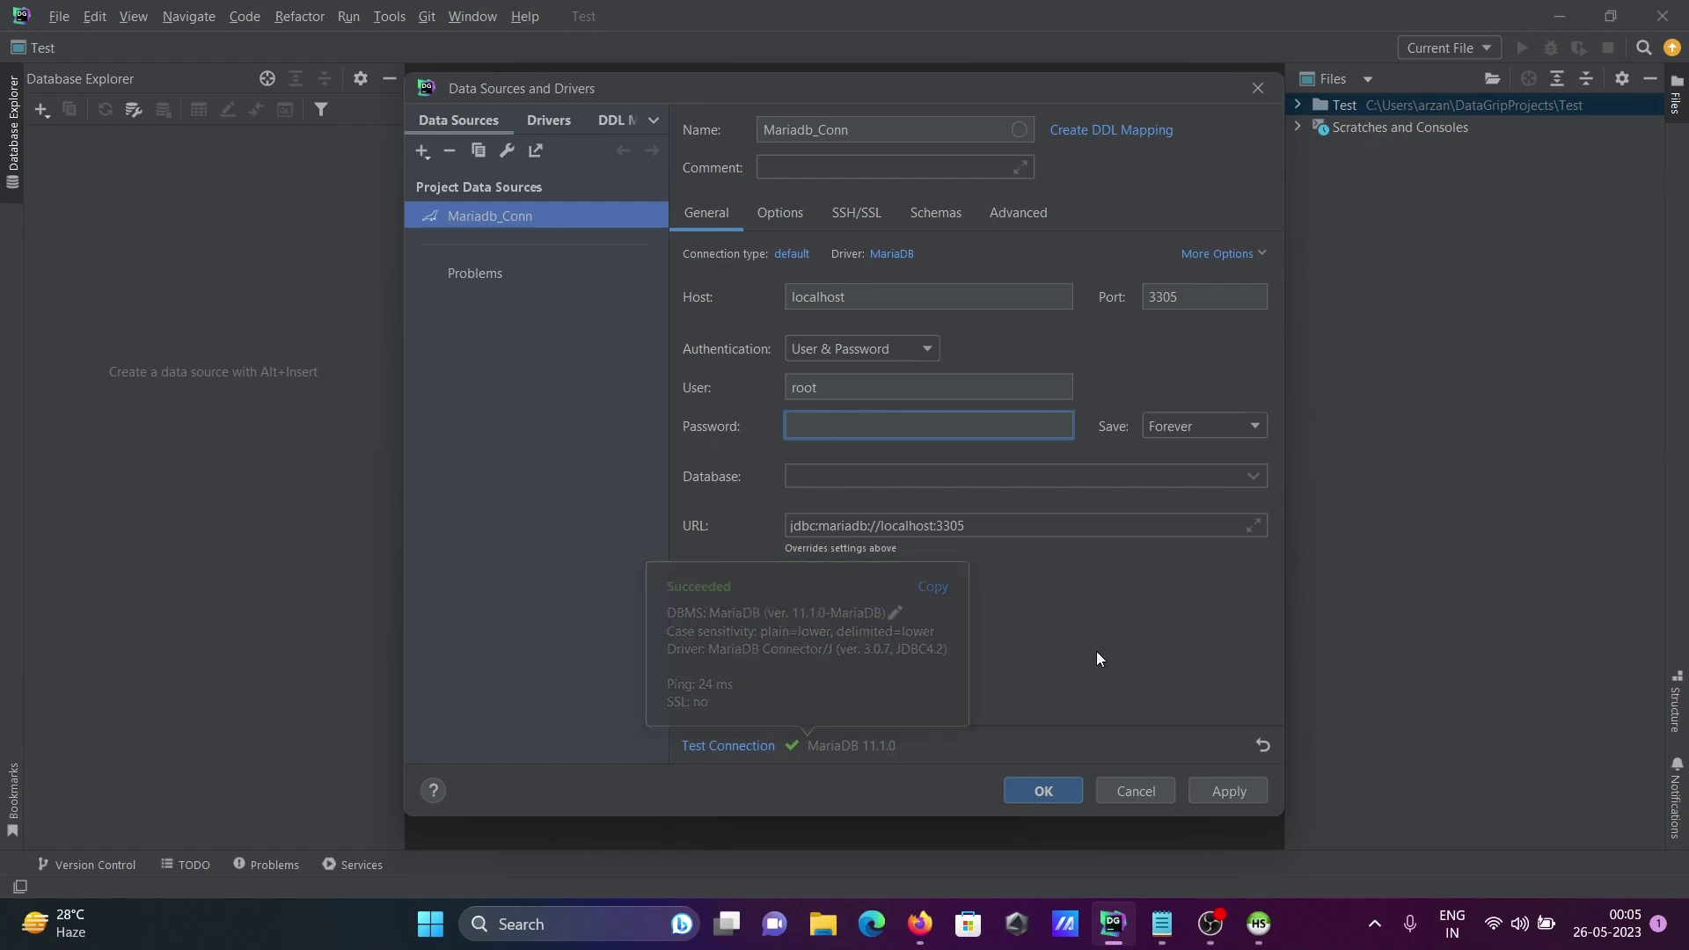
- Save the Mariadb_Conn data source and close the Data Sources and Drivers dialog
click(1039, 791)
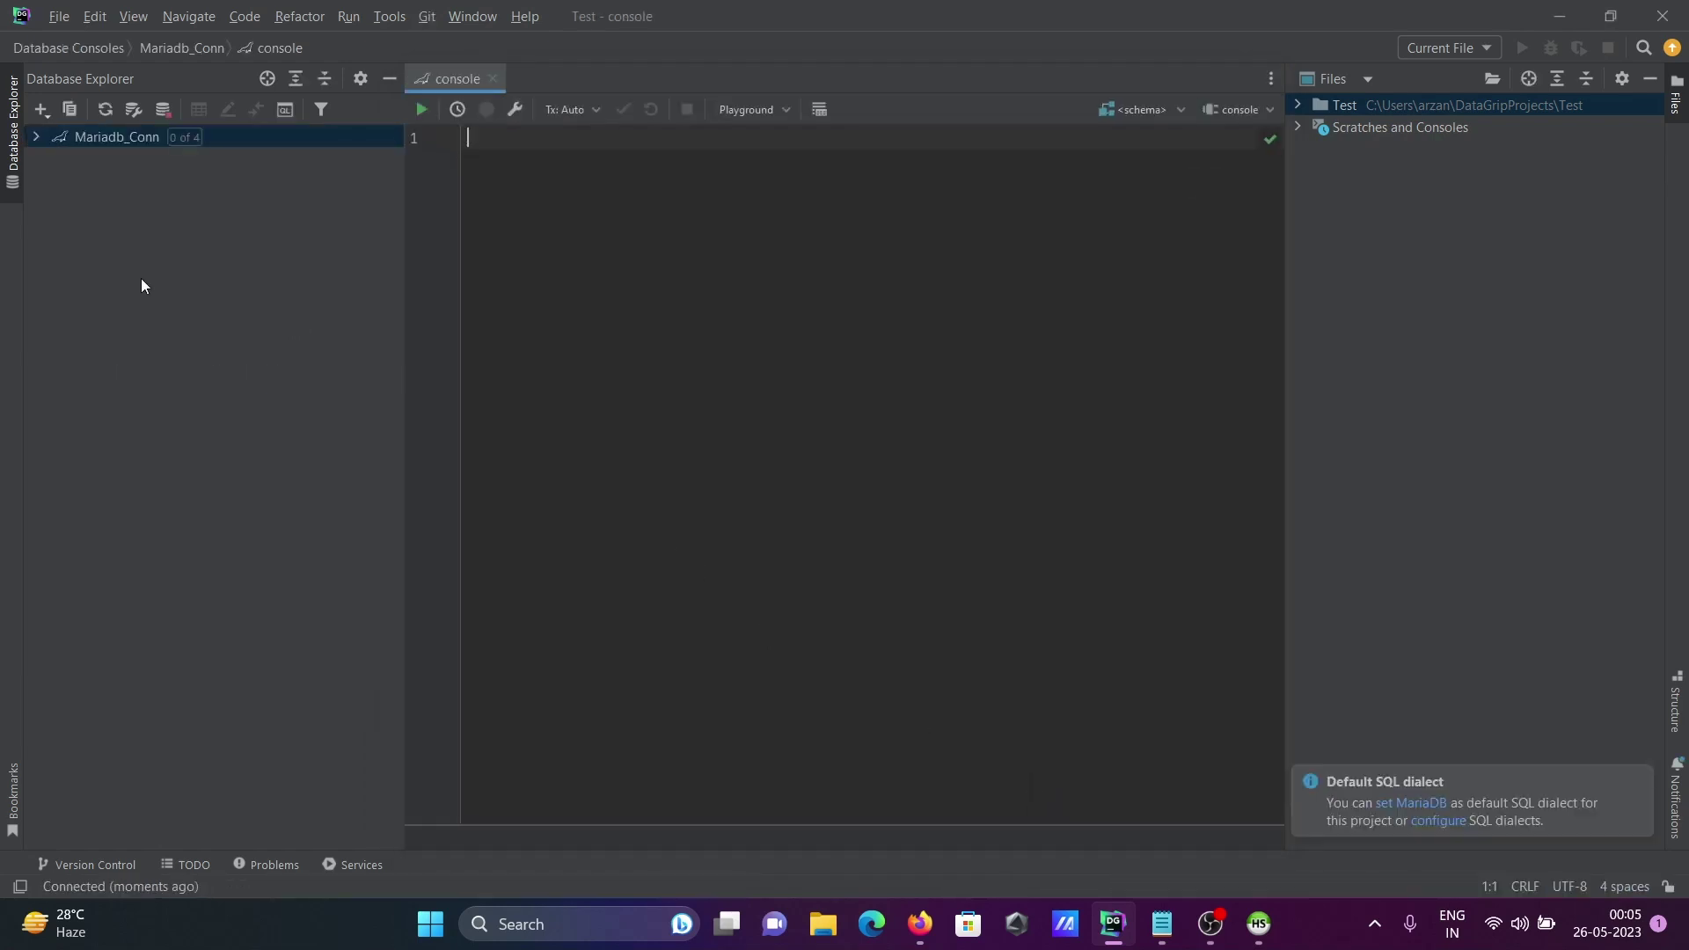
- Expand Mariadb_Conn and switch its schema visibility to All schemas
click(38, 139)
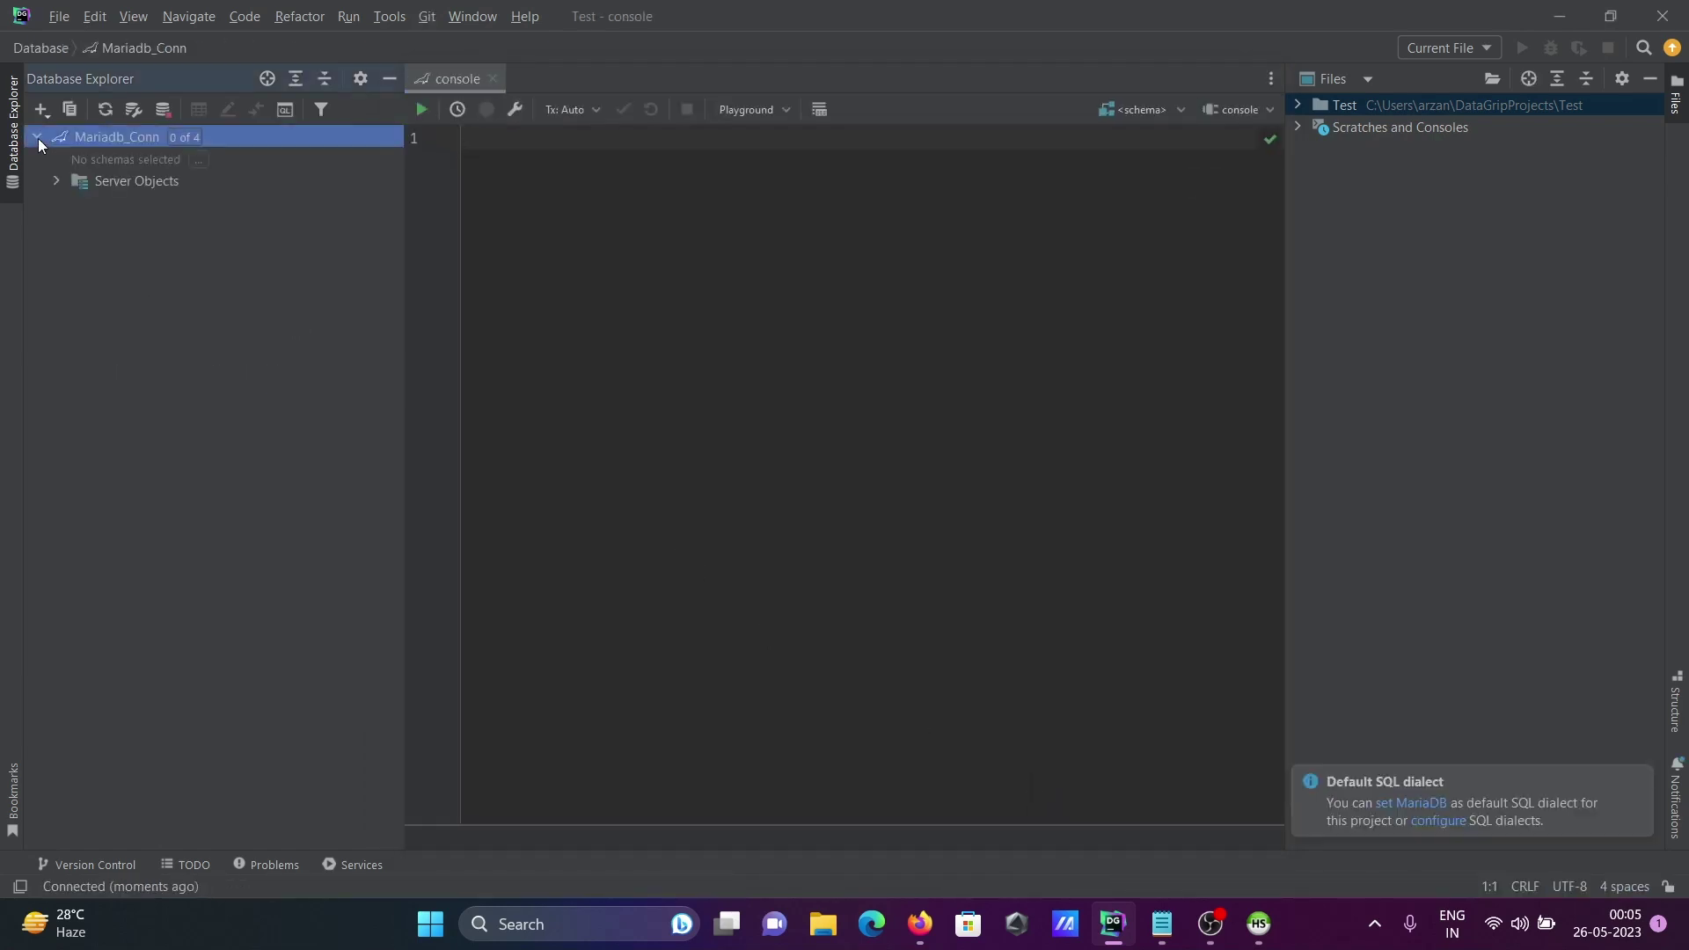
click(118, 159)
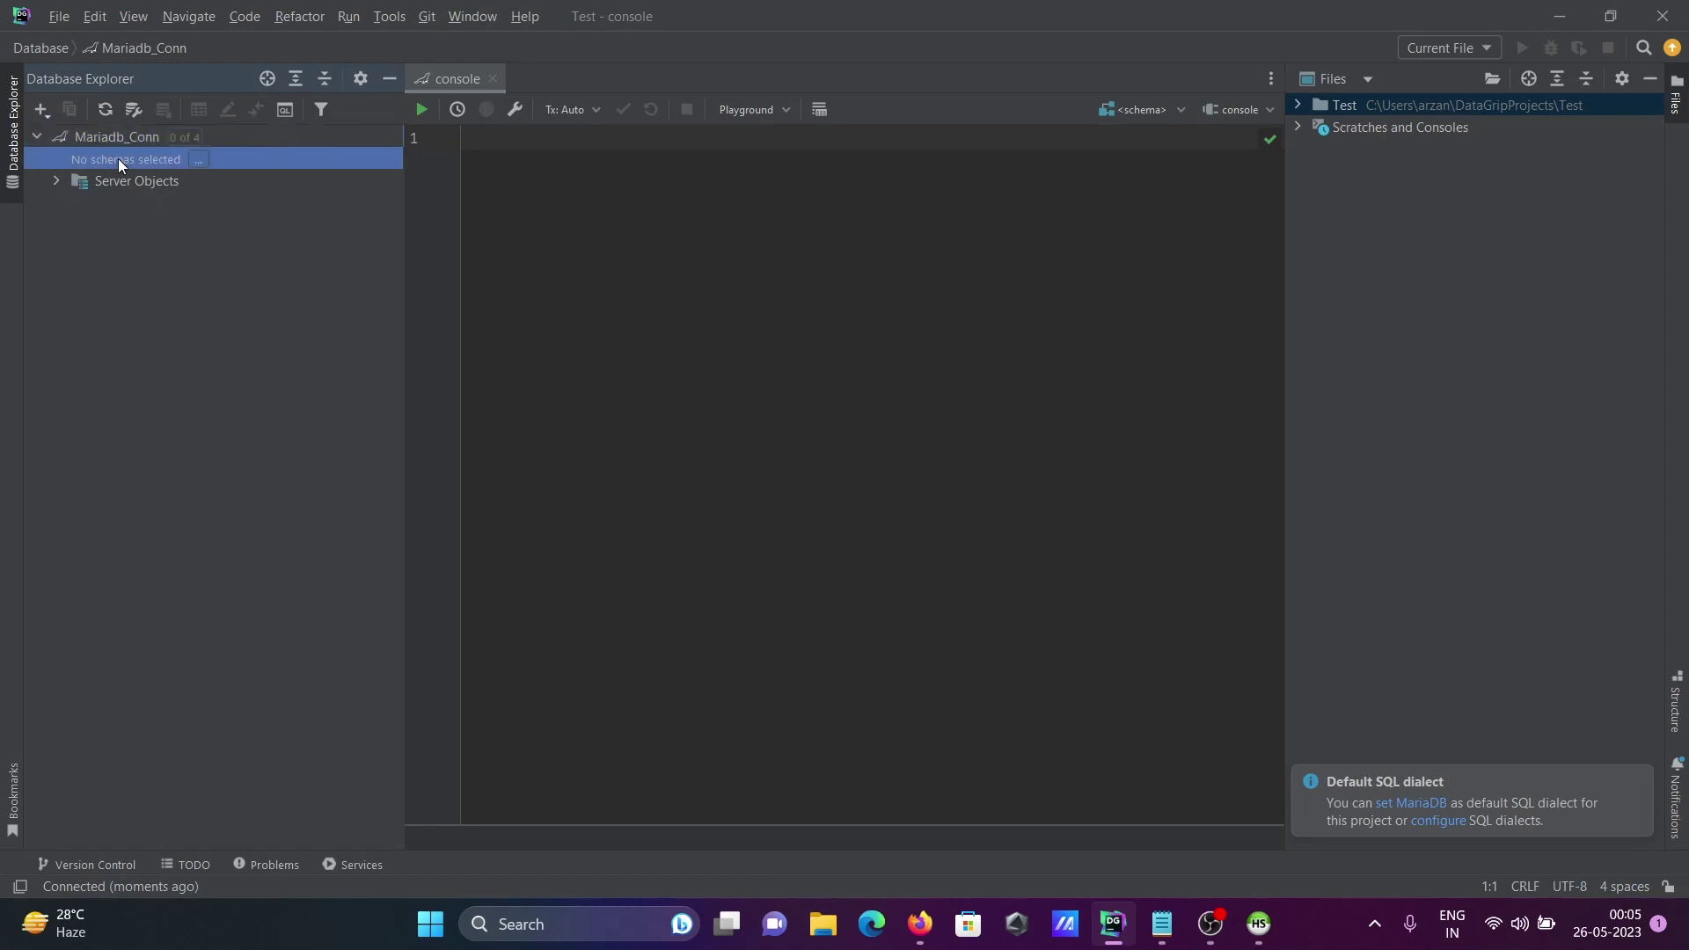
click(200, 160)
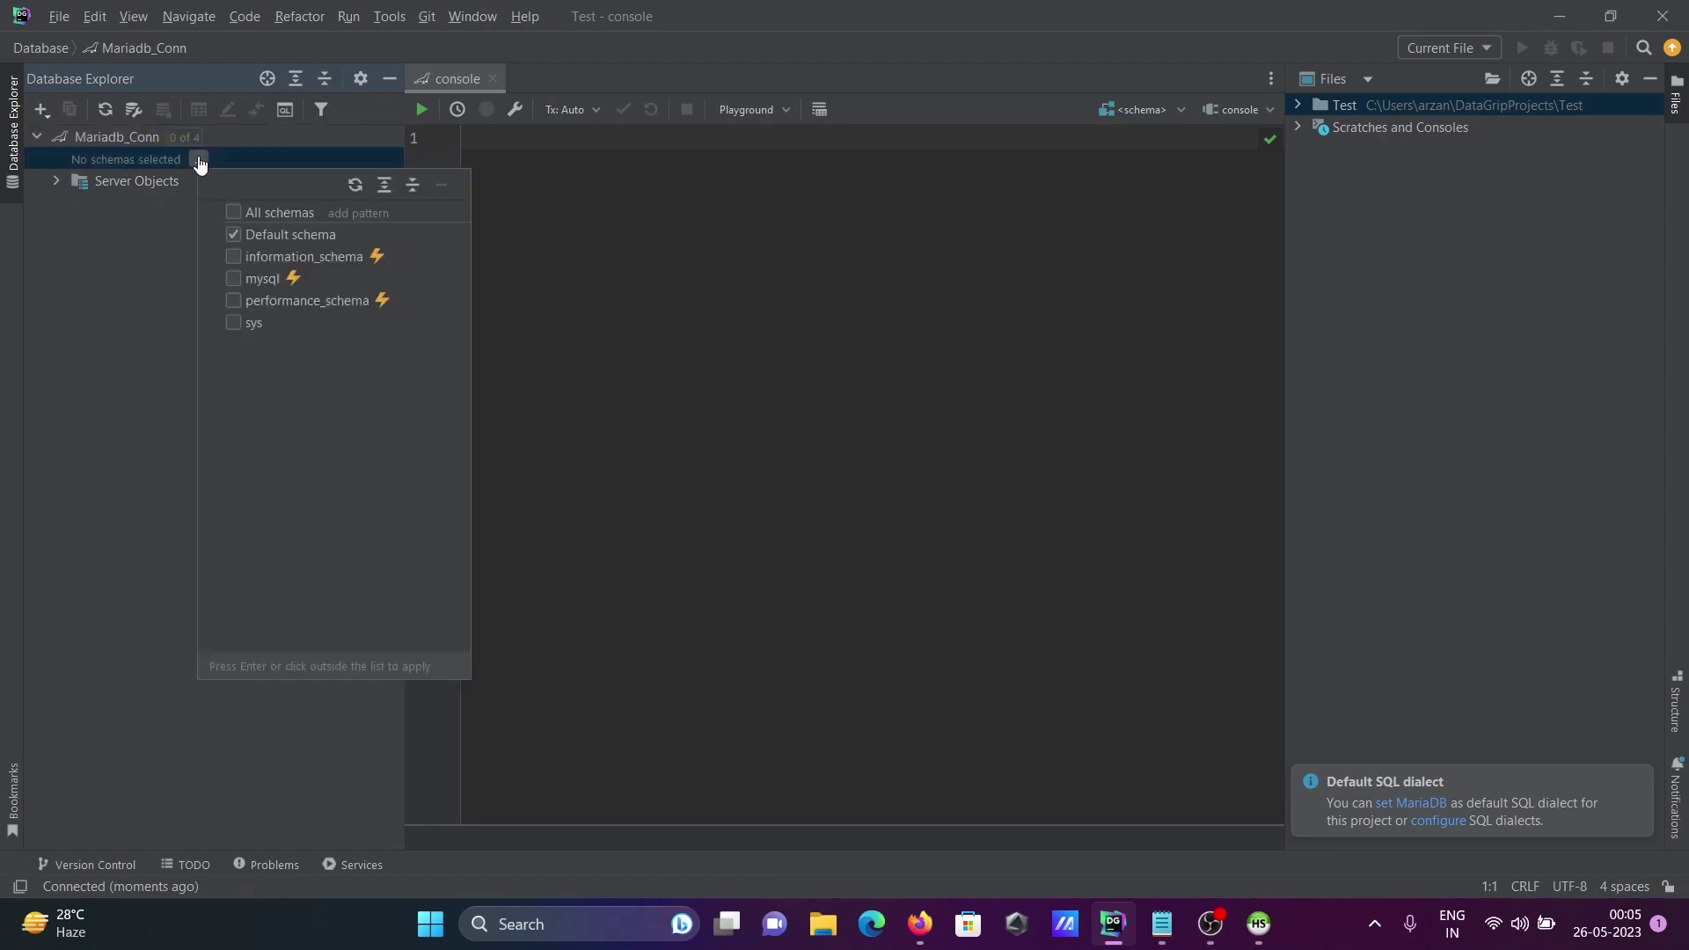
click(232, 213)
click(140, 263)
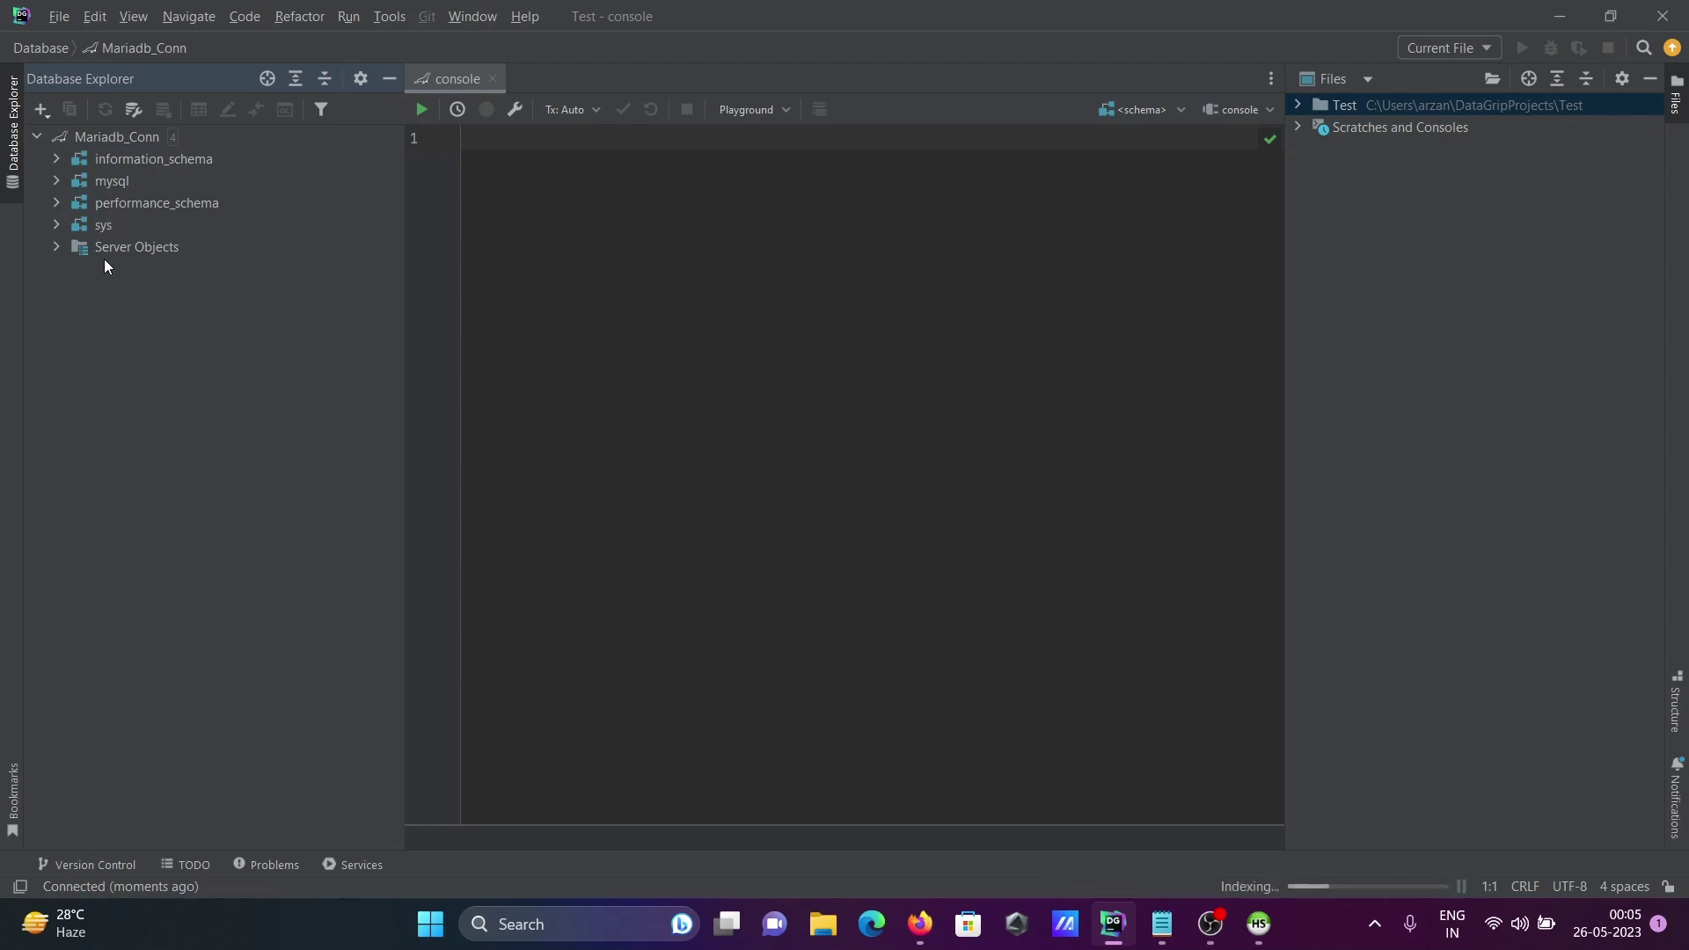
- Browse the tables of information_schema (80), mysql (30, plus 1 view) and performance_schema (81)
click(58, 160)
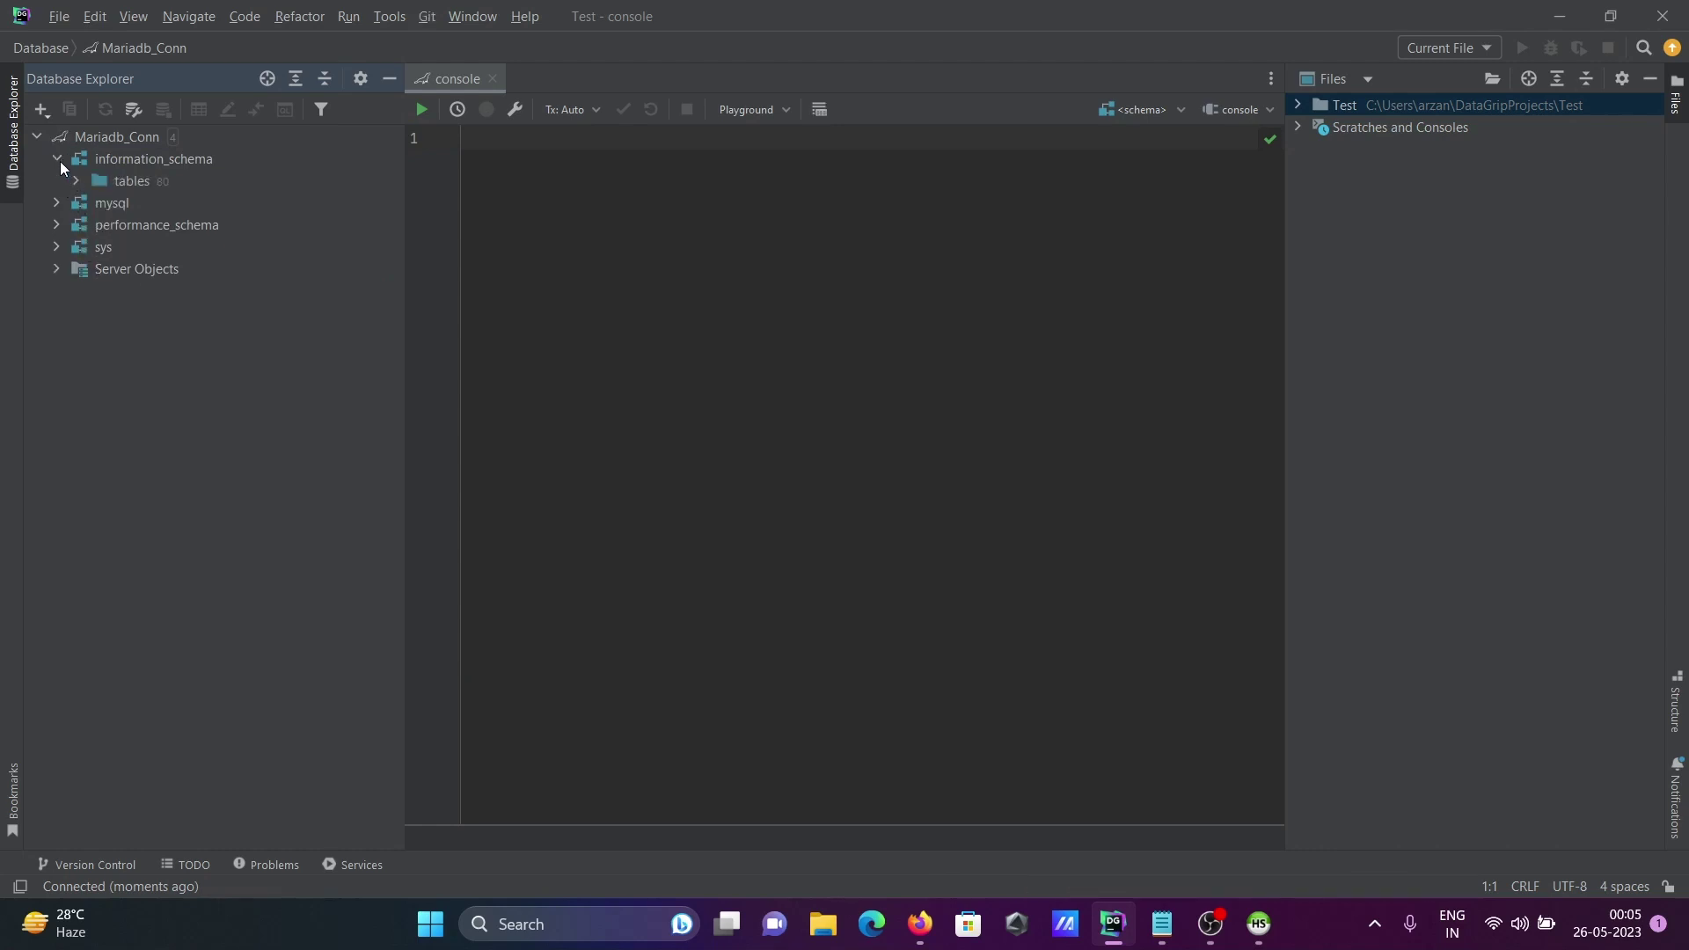
click(77, 180)
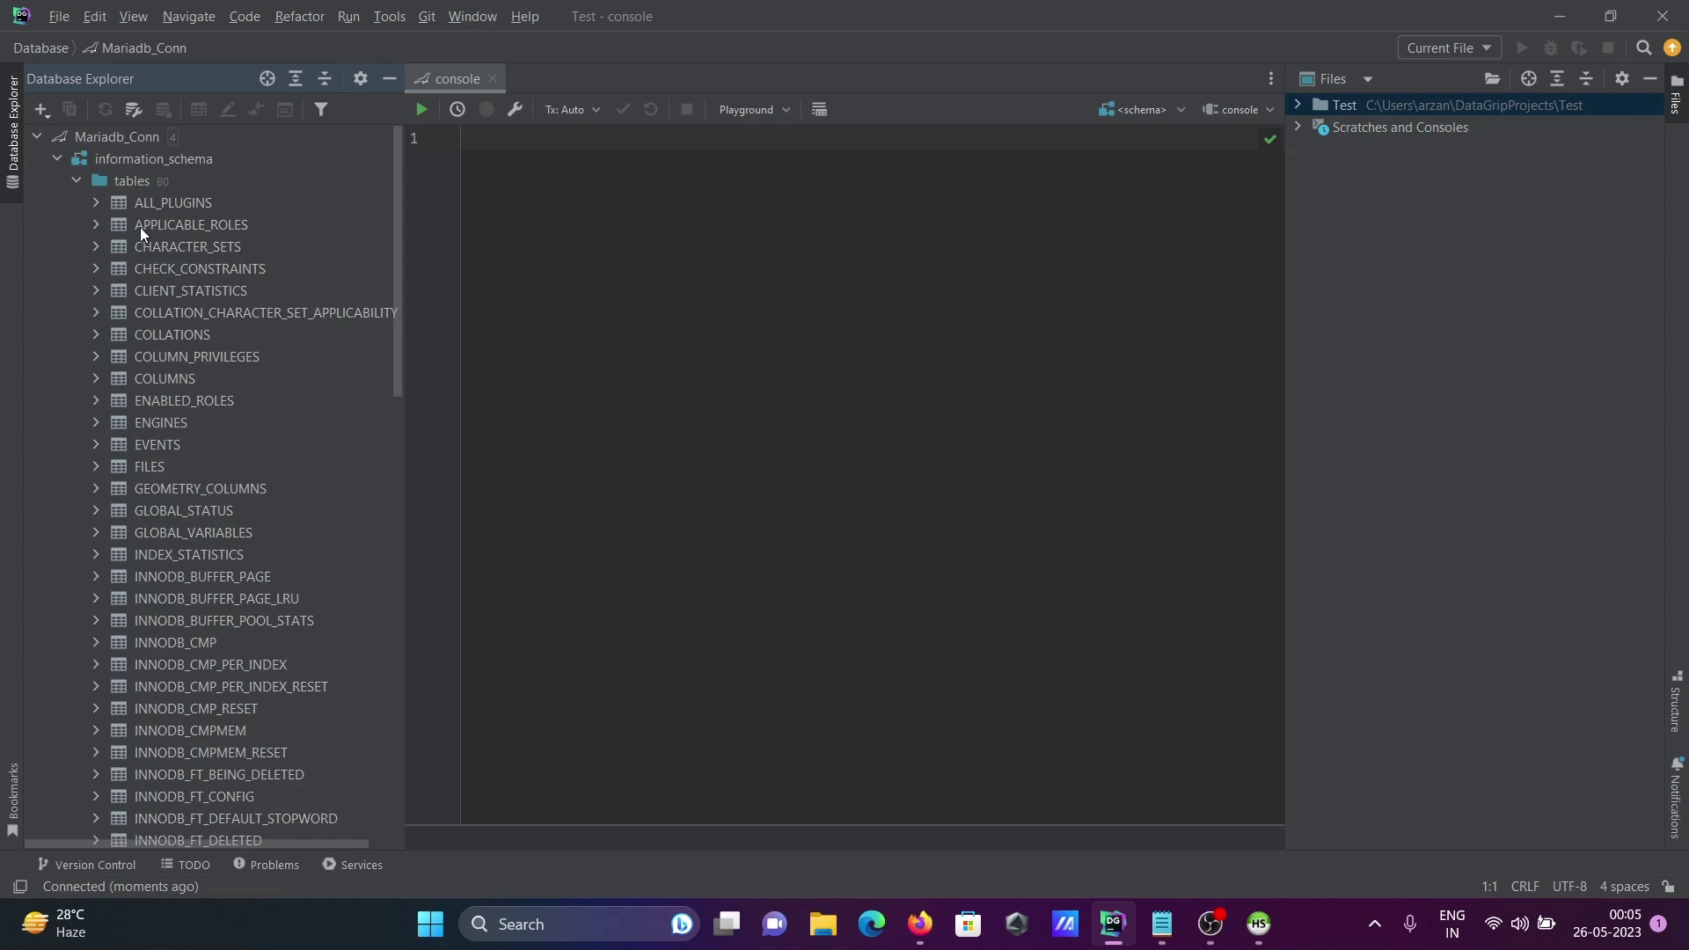
click(77, 181)
click(56, 204)
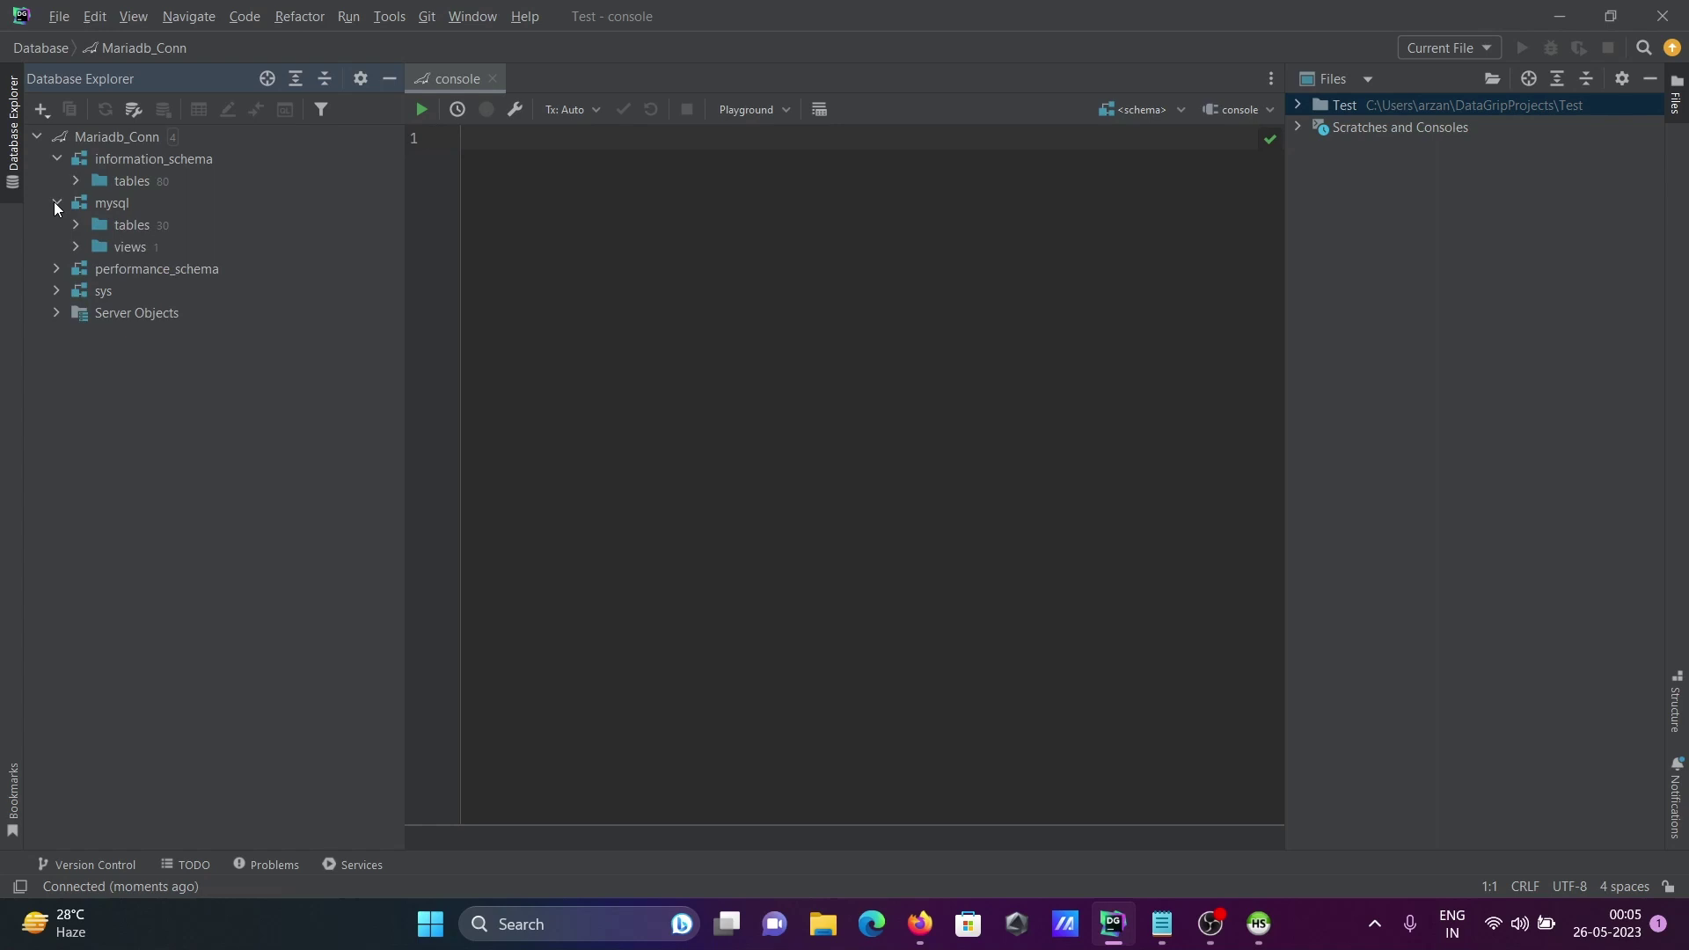
click(69, 226)
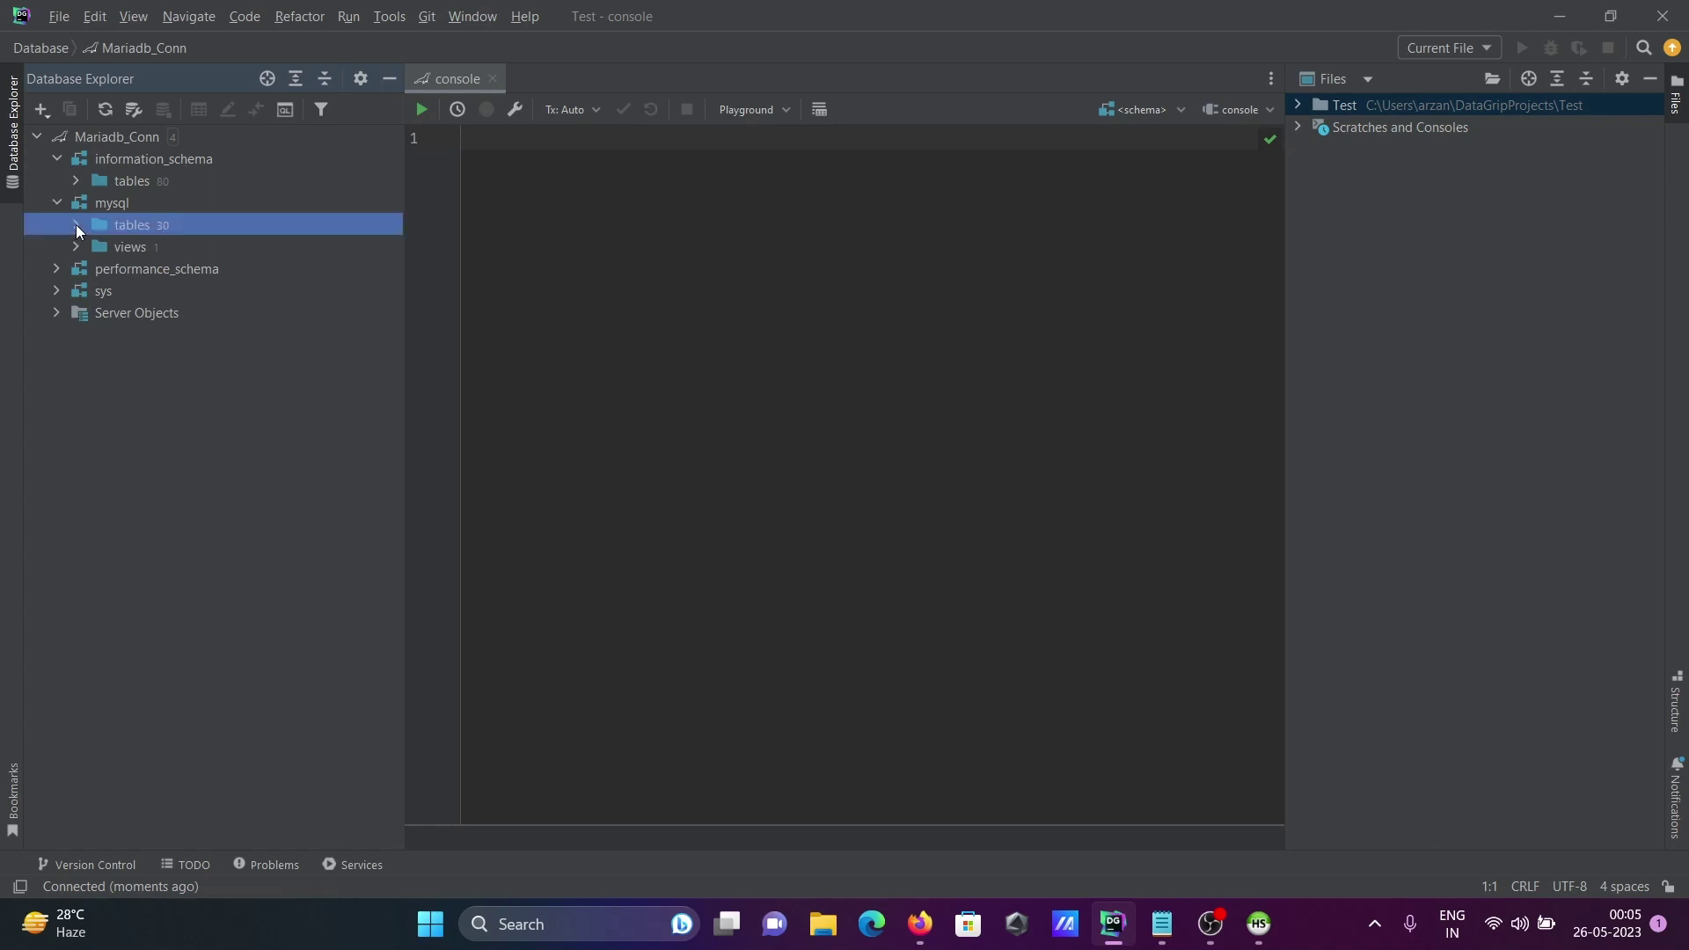
click(76, 224)
click(76, 224)
click(77, 244)
click(78, 245)
click(54, 272)
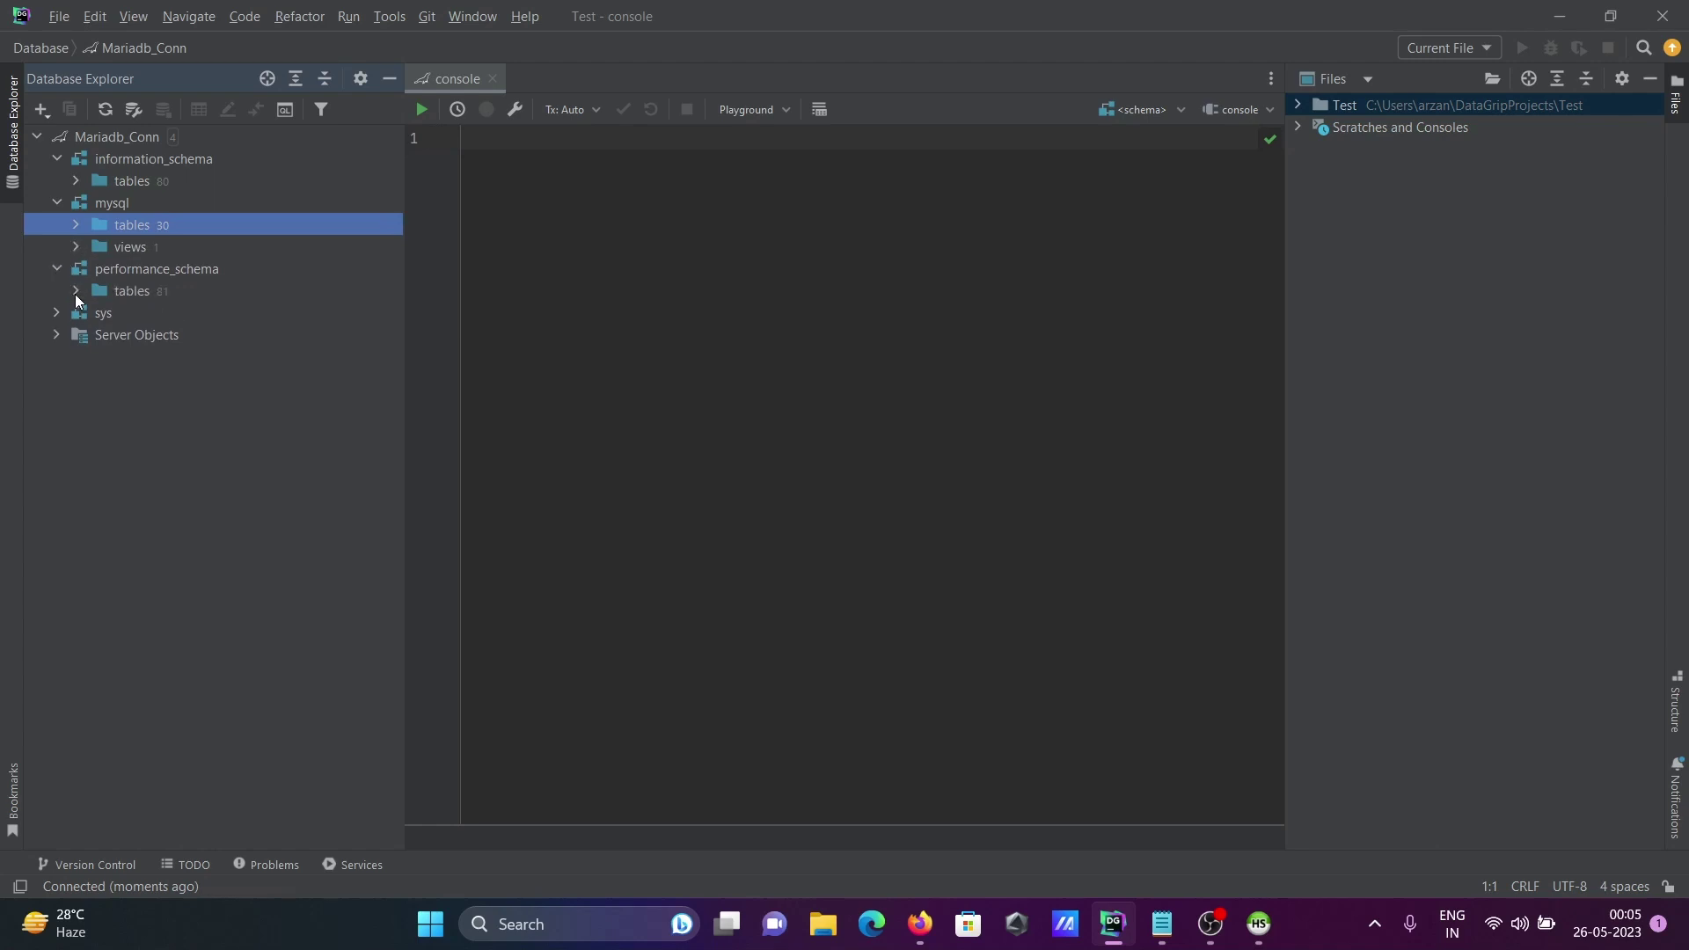
click(75, 291)
click(75, 293)
- Open a new information_schema query console, then reopen the schema's context menu
right_click(139, 155)
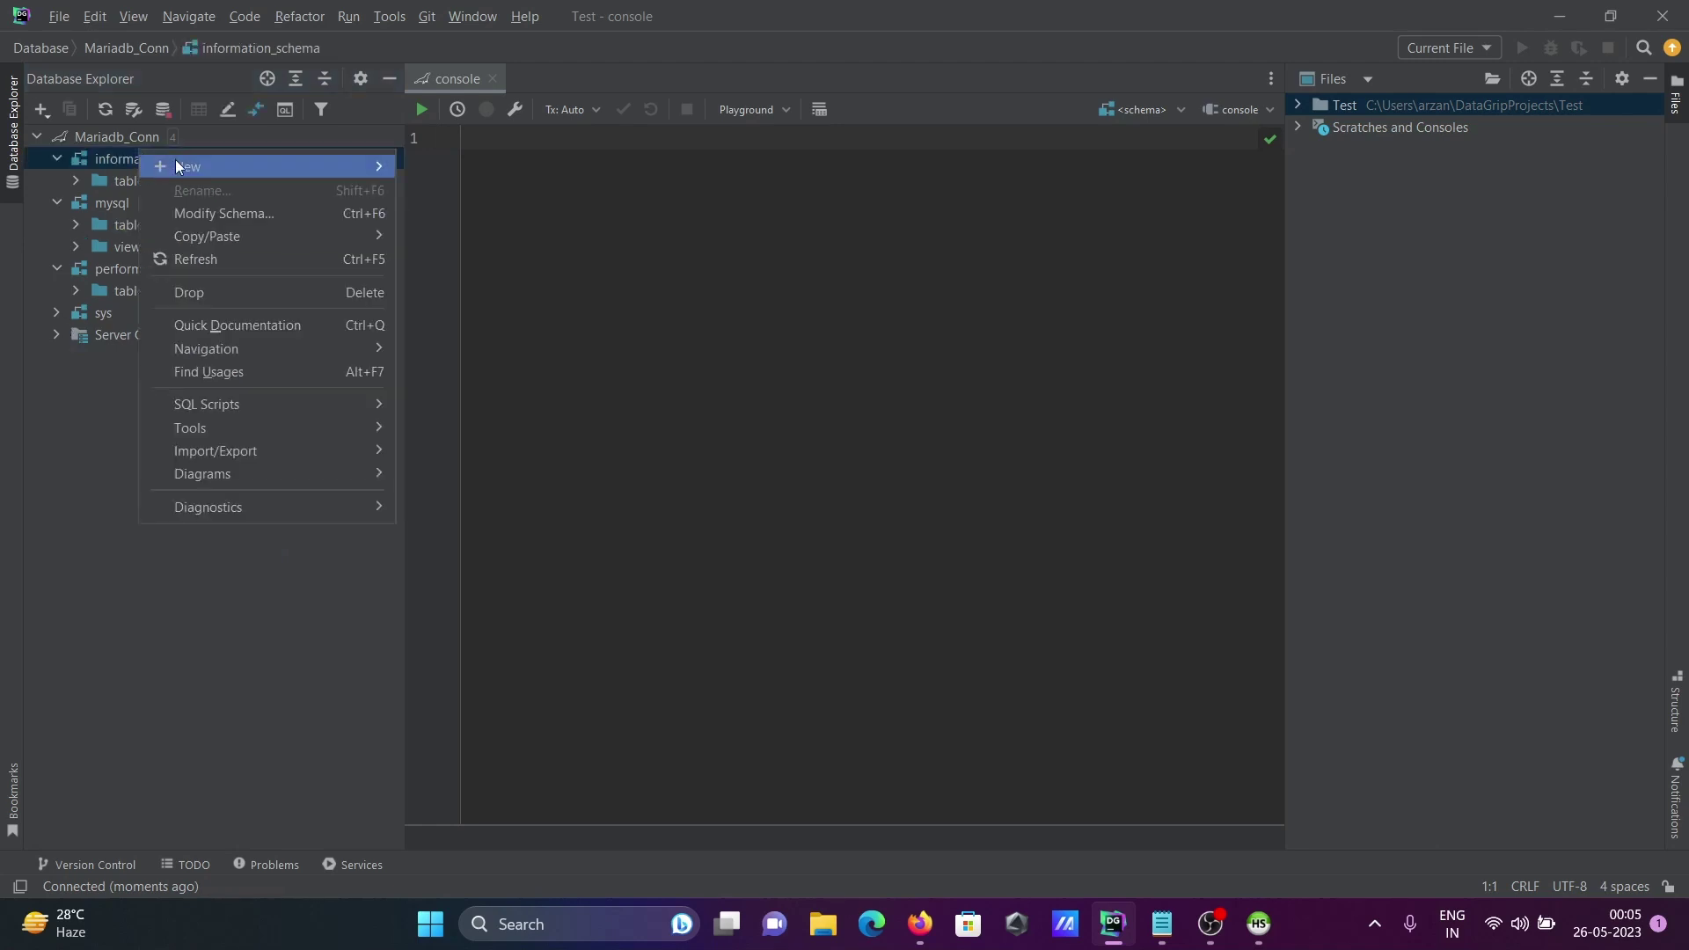
mouse_move(188, 167)
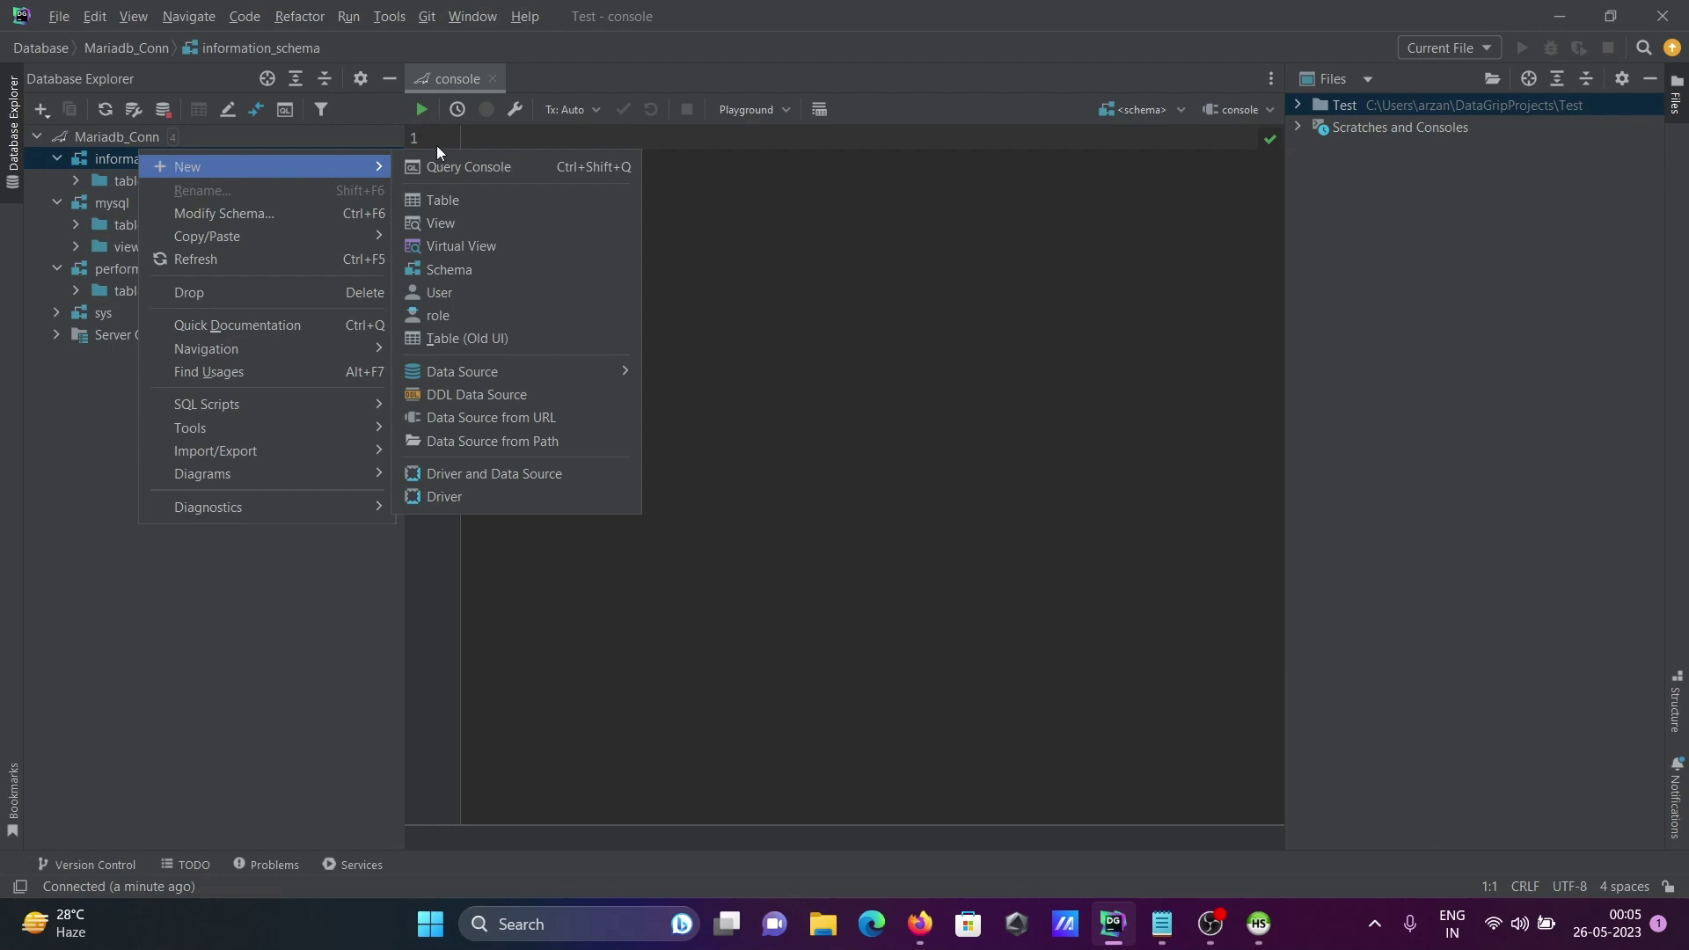
click(468, 167)
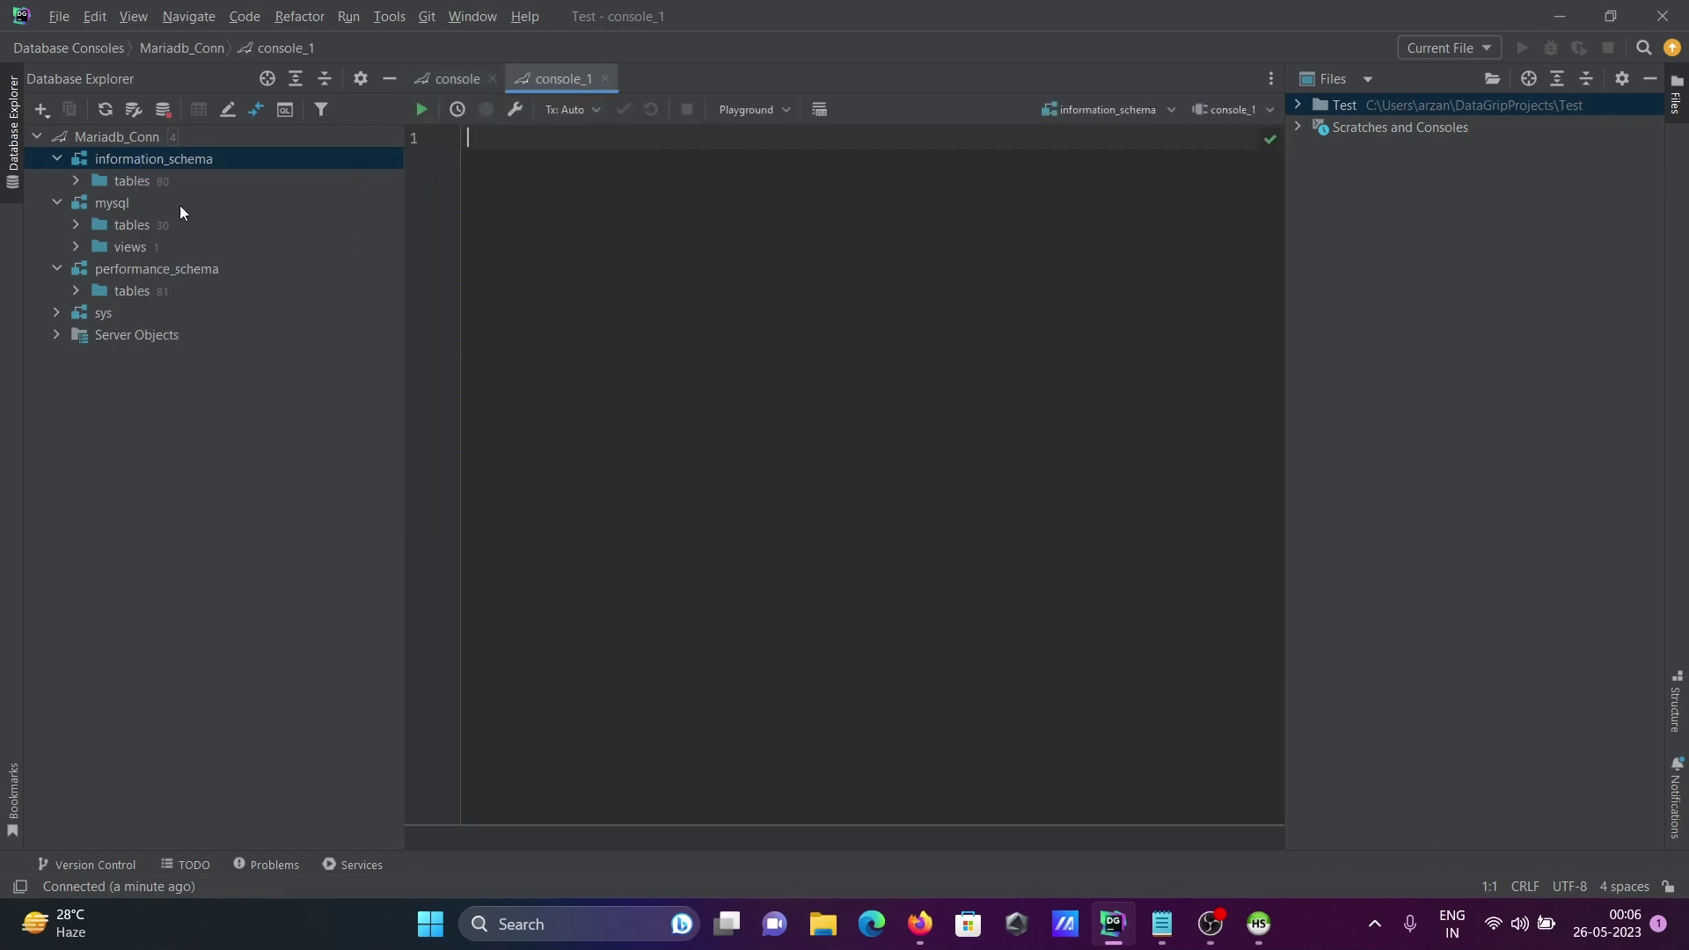
right_click(143, 162)
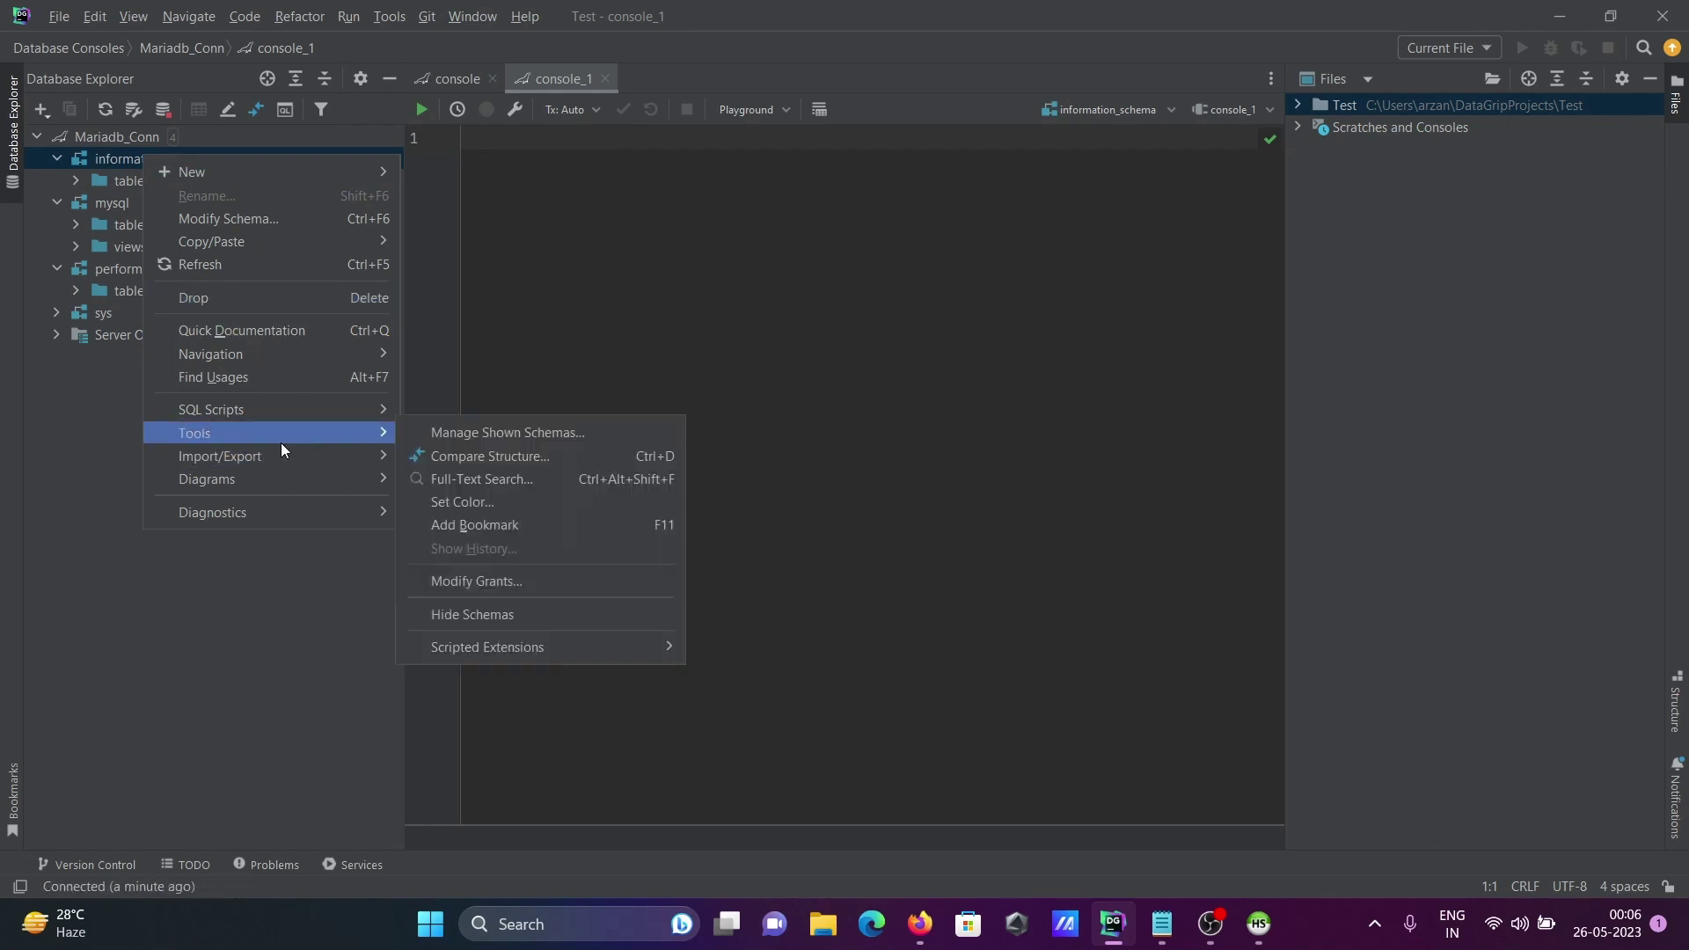
mouse_move(221, 455)
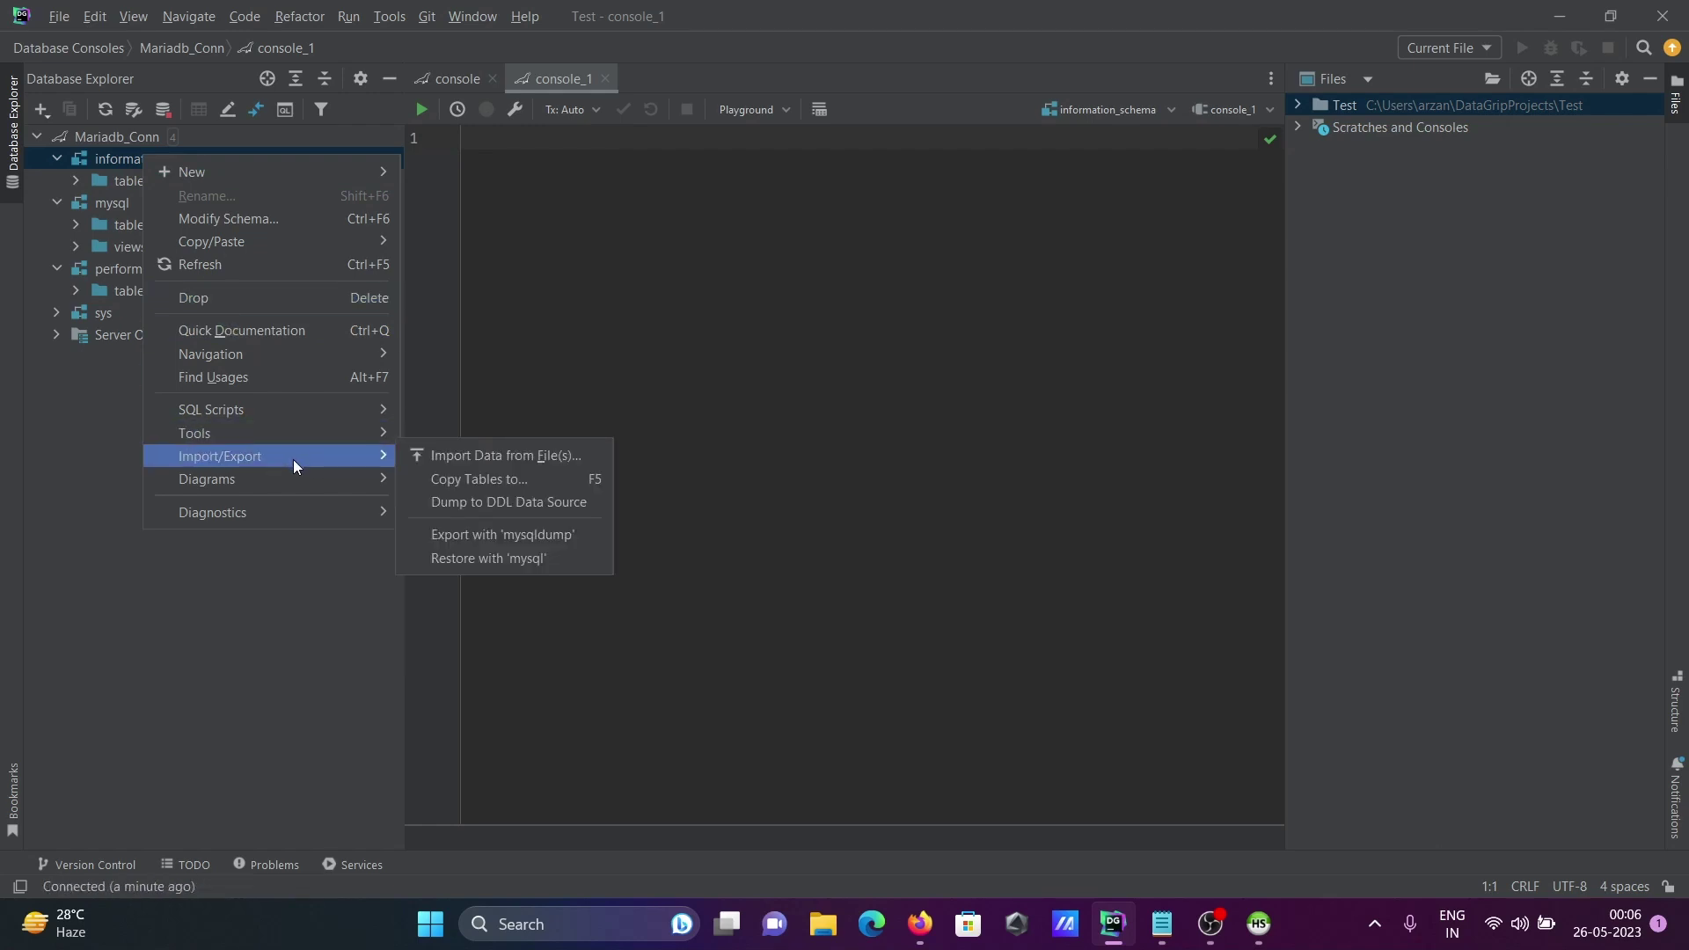
- Bring up the Zedd notes showing 'How to connect MariaDB with Datagrip'
click(1163, 925)
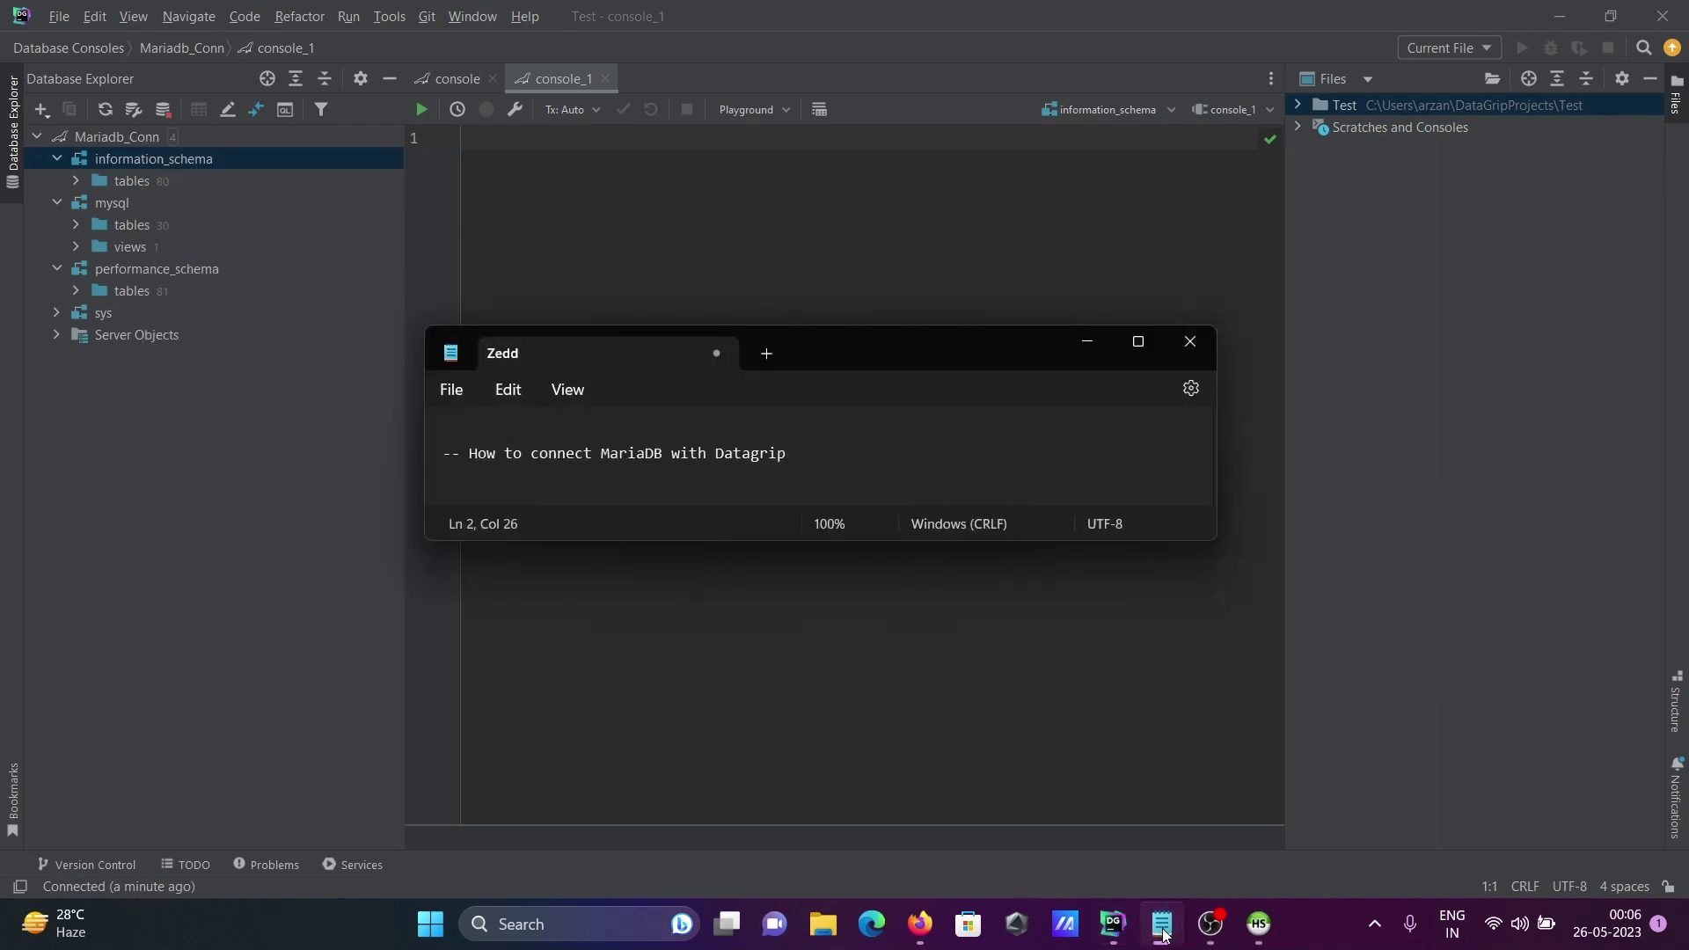